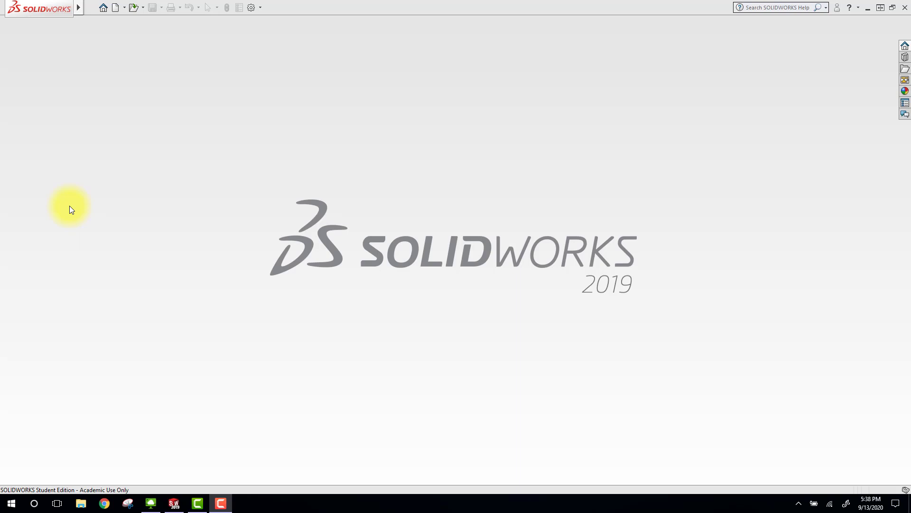
Step: Open the HW1-BB1-Problem 3.SLDPRT part from the Desktop
left_click(142, 7)
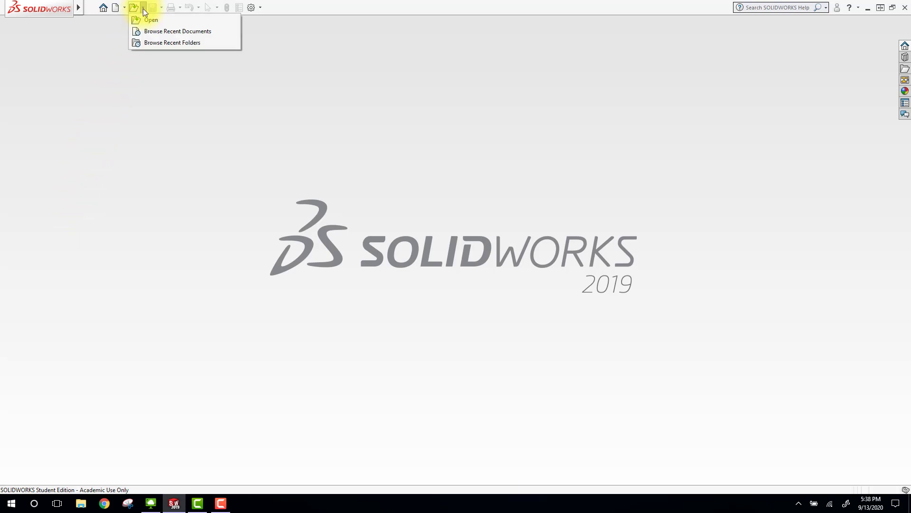
left_click(147, 21)
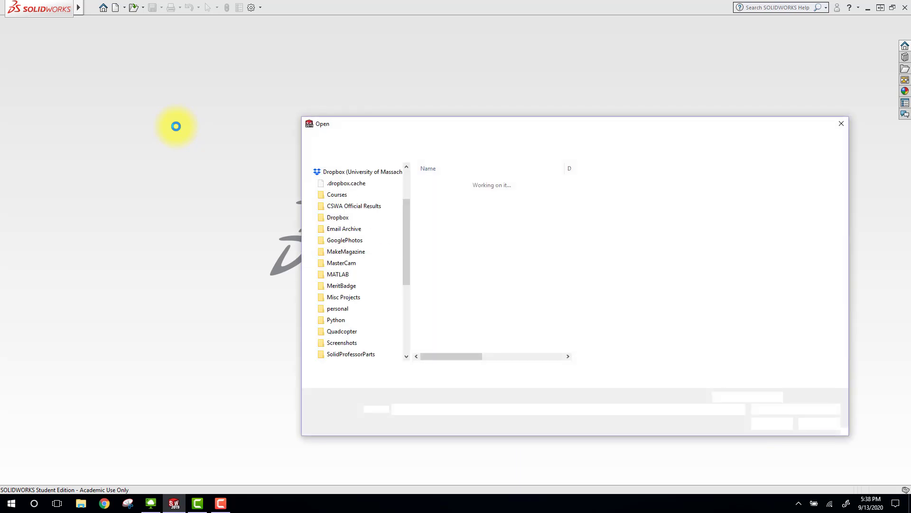
double_click(458, 262)
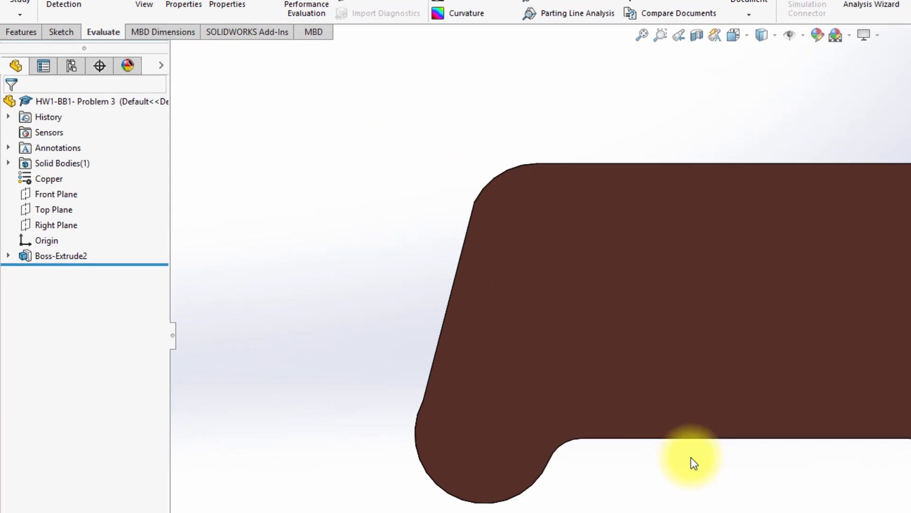
Step: Edit Sketch2 under Boss-Extrude2 to show the R.80, Ø.80 and R.40 bracket profile
left_click(8, 256)
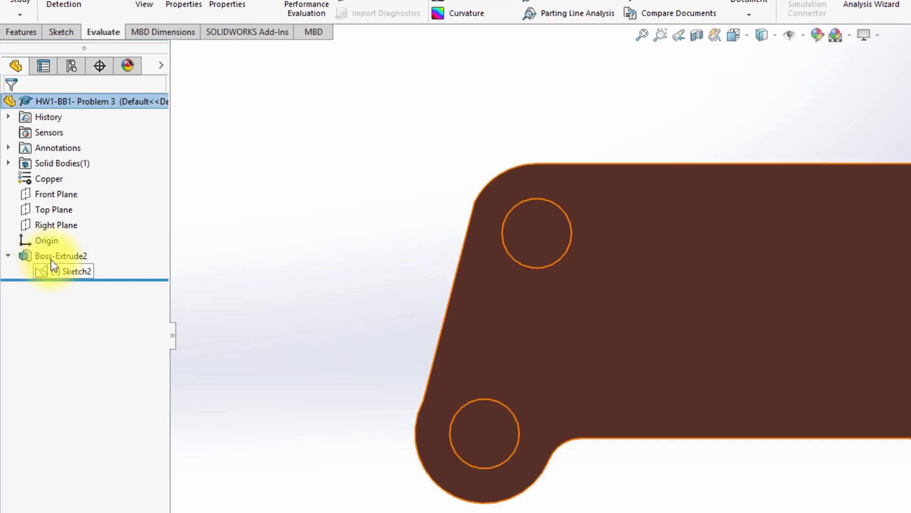
right_click(70, 274)
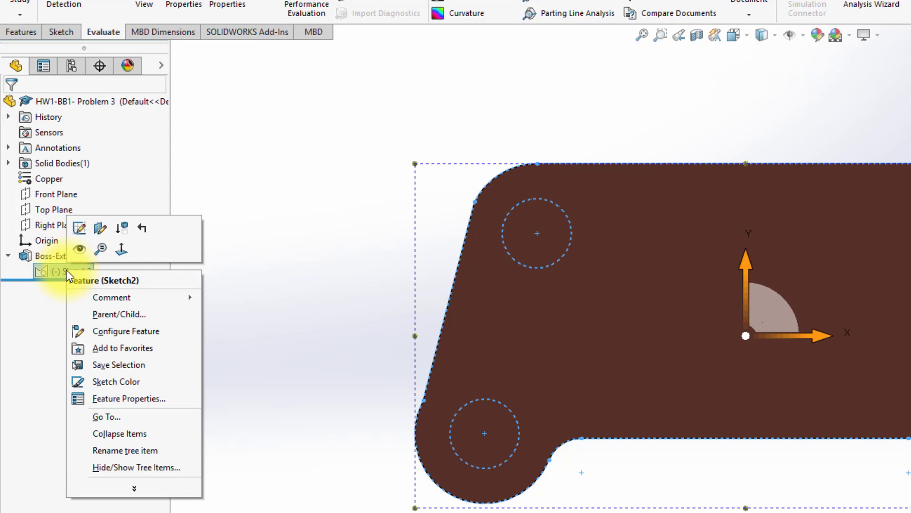
left_click(80, 228)
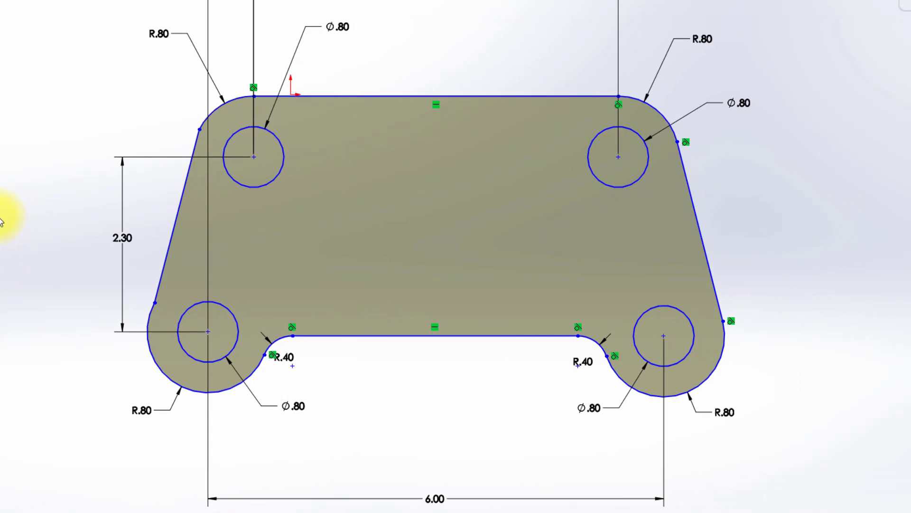
key("f")
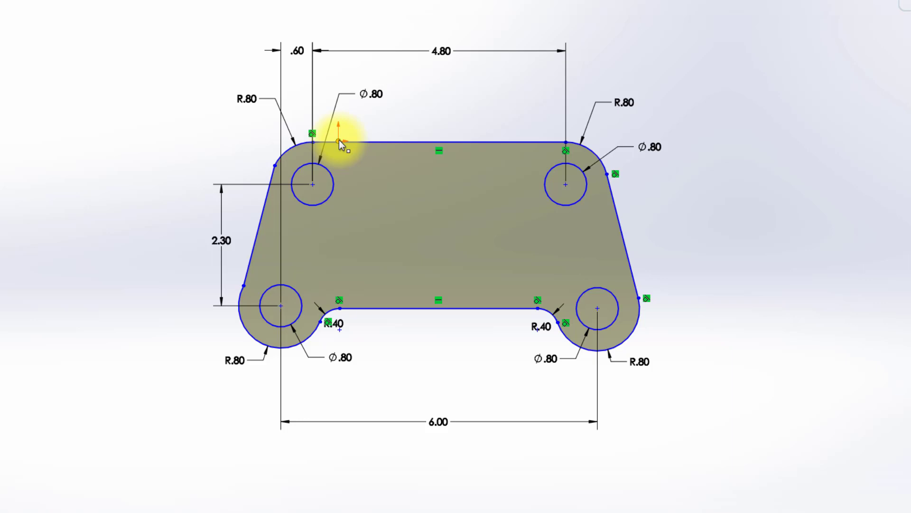
scroll(339, 139, "down", 3)
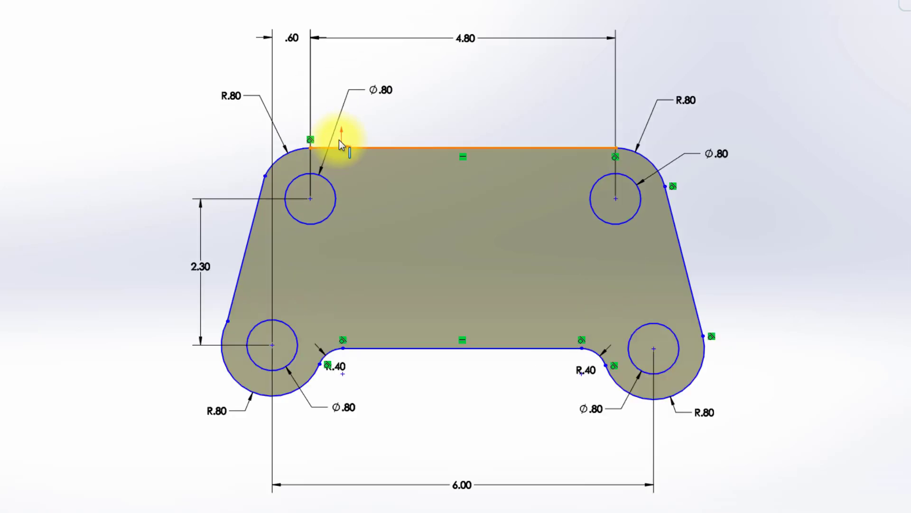
scroll(383, 181, "down", 4)
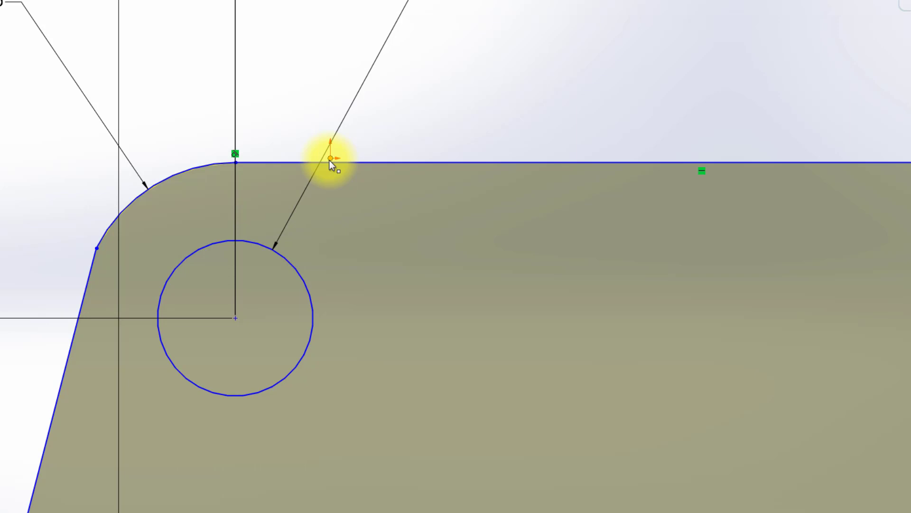
scroll(330, 164, "up", 10)
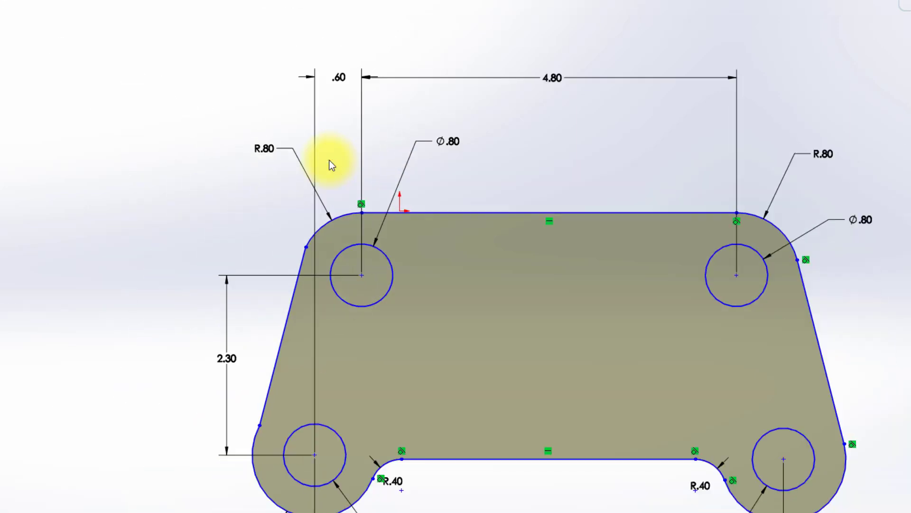
scroll(593, 425, "down", 2)
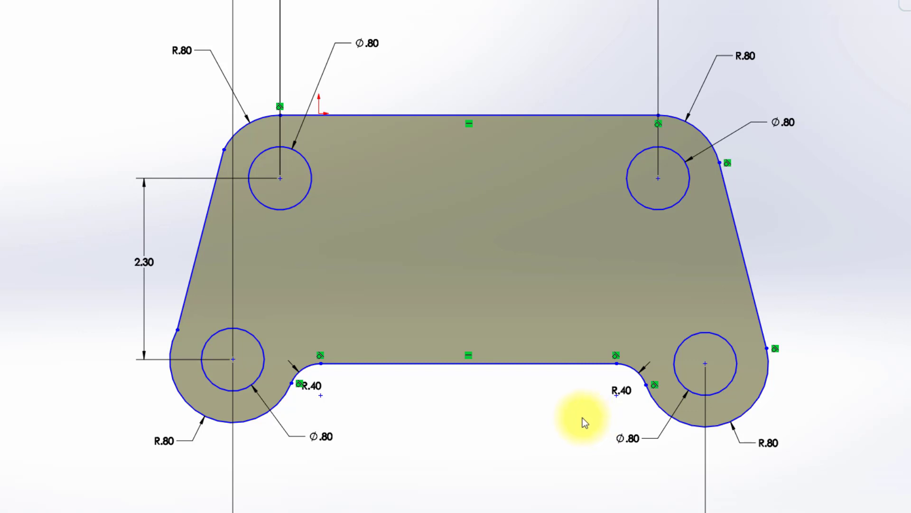
key("z")
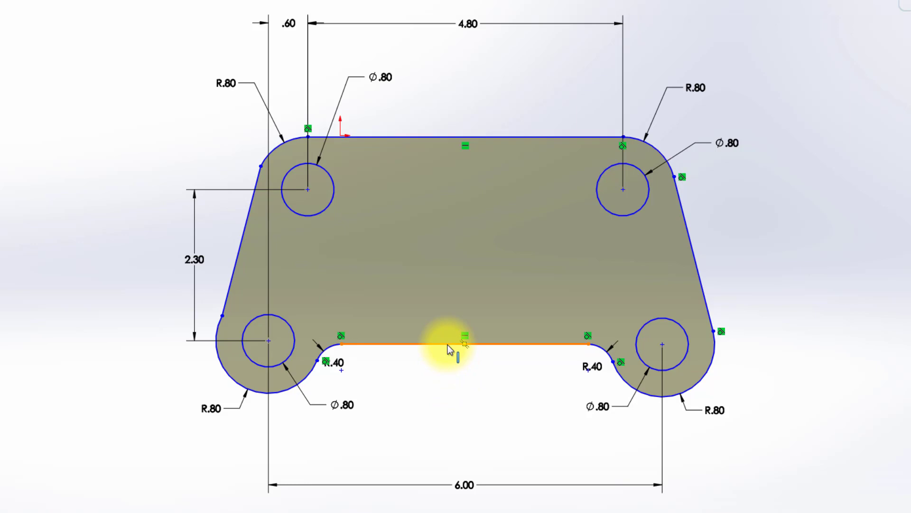
mouse_move(450, 350)
left_mouse_down()
mouse_move(460, 230)
mouse_move(464, 289)
mouse_move(442, 484)
mouse_move(451, 465)
mouse_move(465, 220)
mouse_move(468, 374)
mouse_move(480, 274)
left_mouse_up()
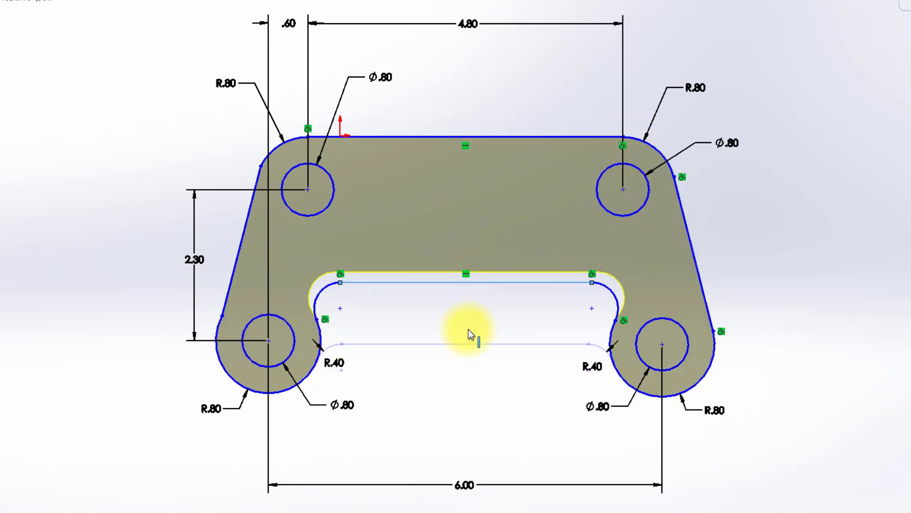
mouse_move(468, 330)
left_mouse_down()
mouse_move(472, 366)
mouse_move(479, 291)
mouse_move(472, 375)
mouse_move(480, 326)
mouse_move(472, 360)
mouse_move(466, 271)
mouse_move(472, 383)
mouse_move(453, 300)
mouse_move(453, 365)
mouse_move(450, 342)
left_mouse_up()
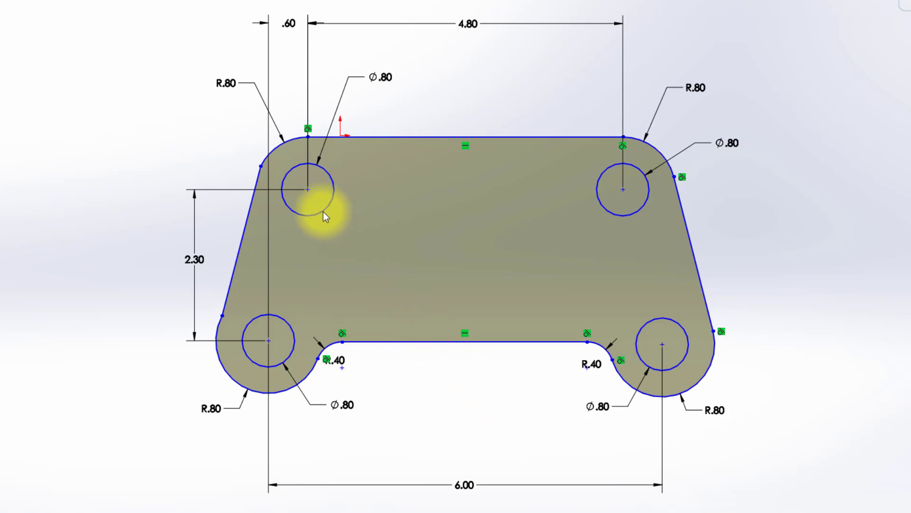
Step: Move the bracket sketch, using the upper-left hole's centre as the base point
left_click(346, 242)
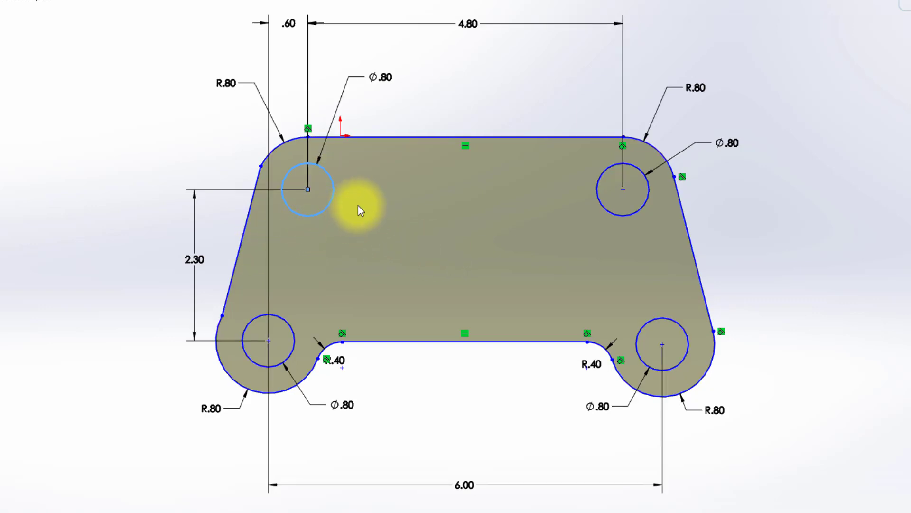
left_click(309, 187)
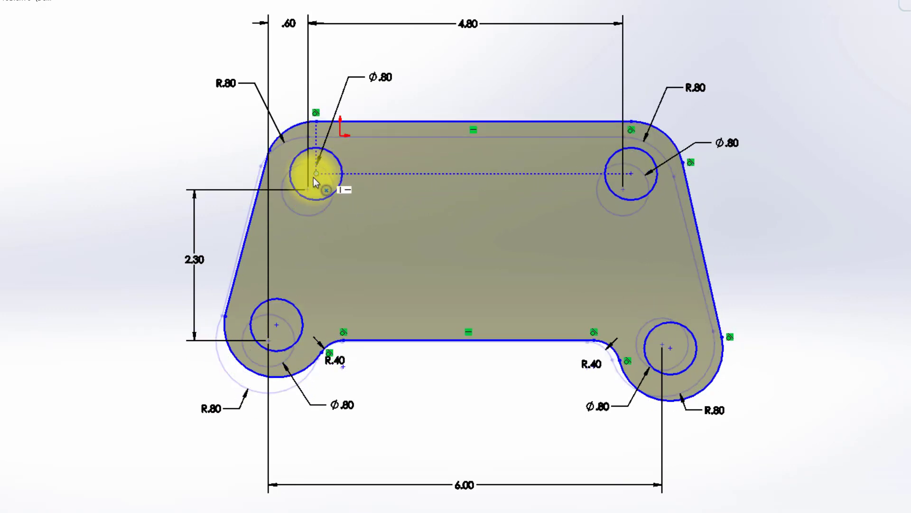
left_click(312, 181)
scroll(114, 279, "down", 1)
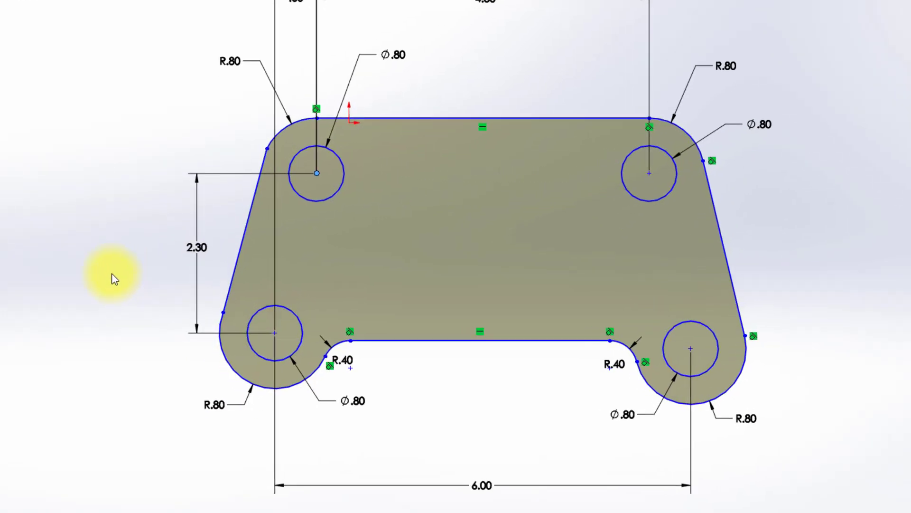
Step: Make the bottom cutout edge coincident with the lower-left hole centre
left_click(504, 340)
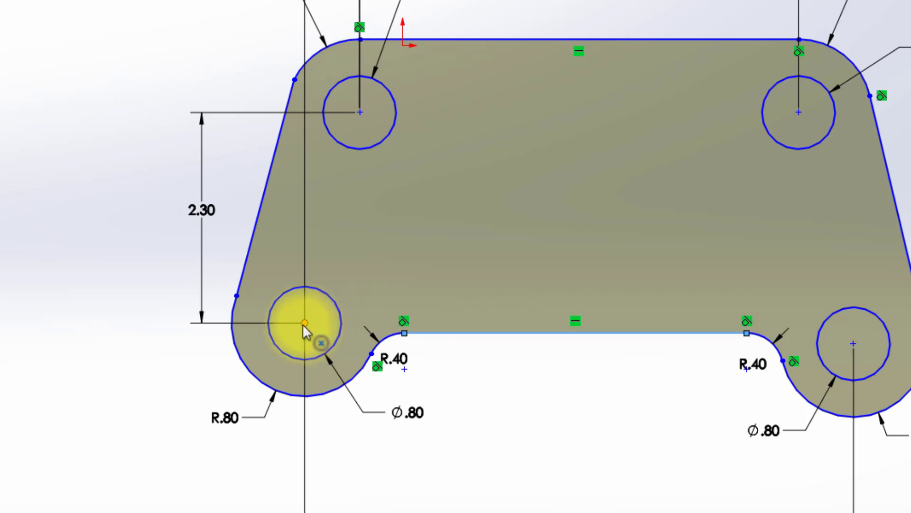
left_click(305, 324)
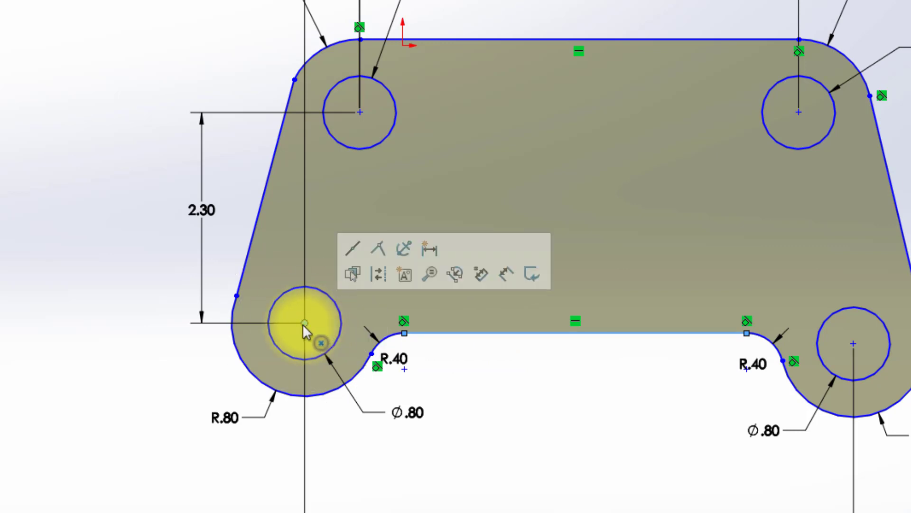
left_click(382, 250)
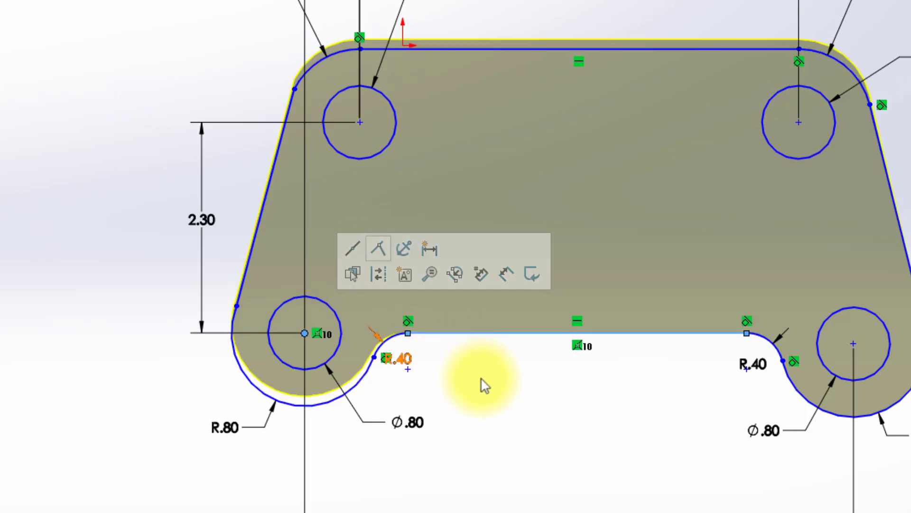
left_click(577, 349)
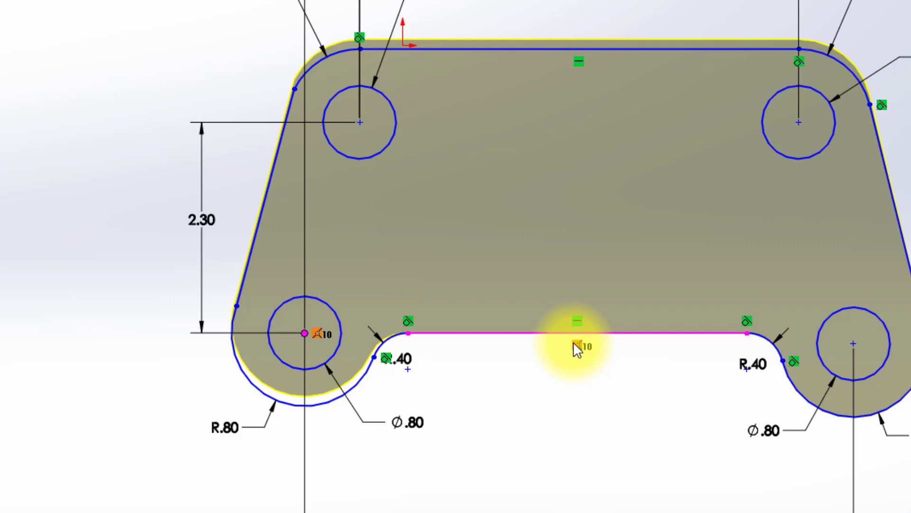
key("Escape")
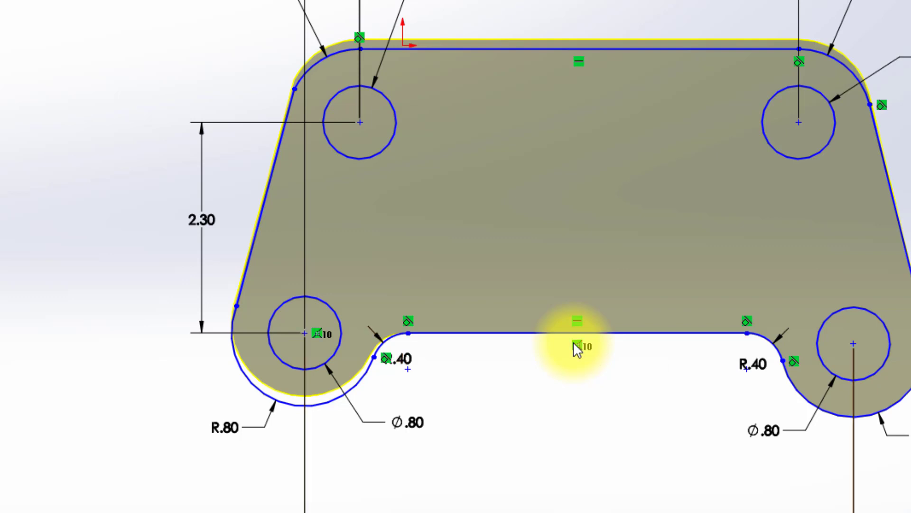
key("f")
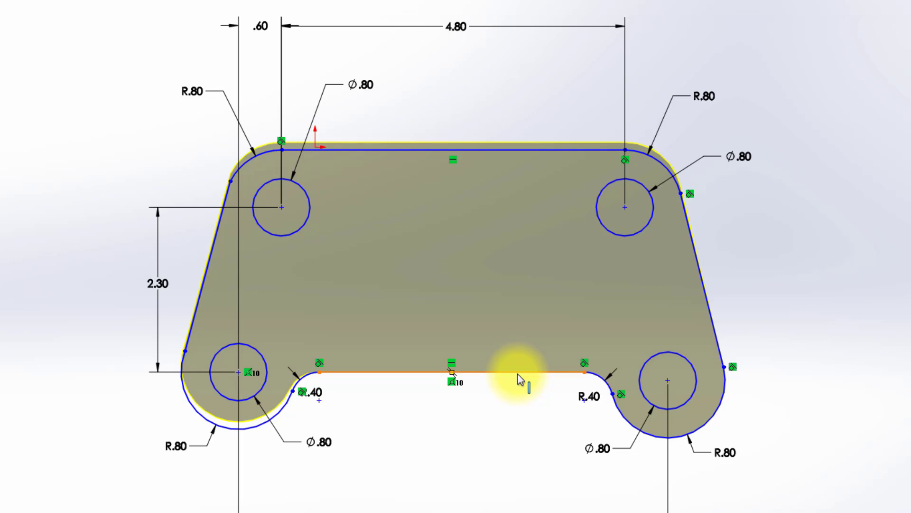
Step: Make the lower-right hole centre coincident with its surrounding arc's centre
left_click(521, 379)
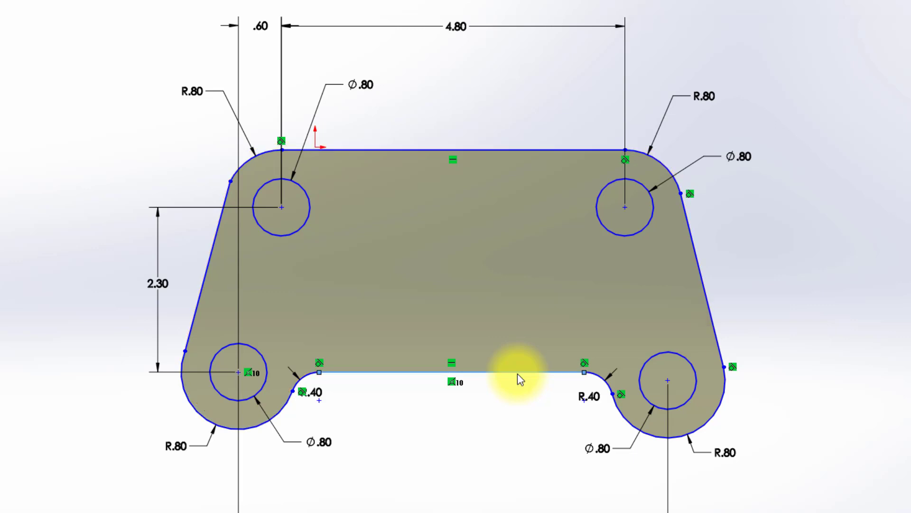
left_click(668, 381, "ctrl")
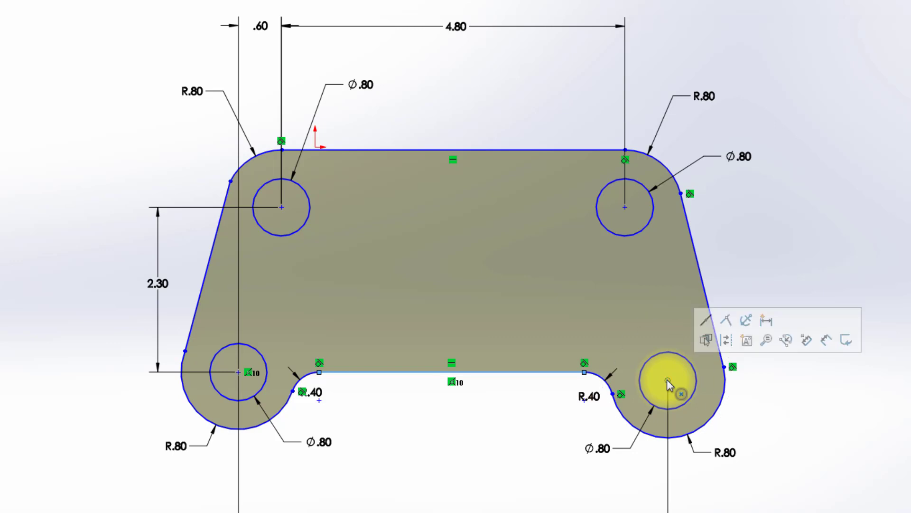
left_click(726, 321)
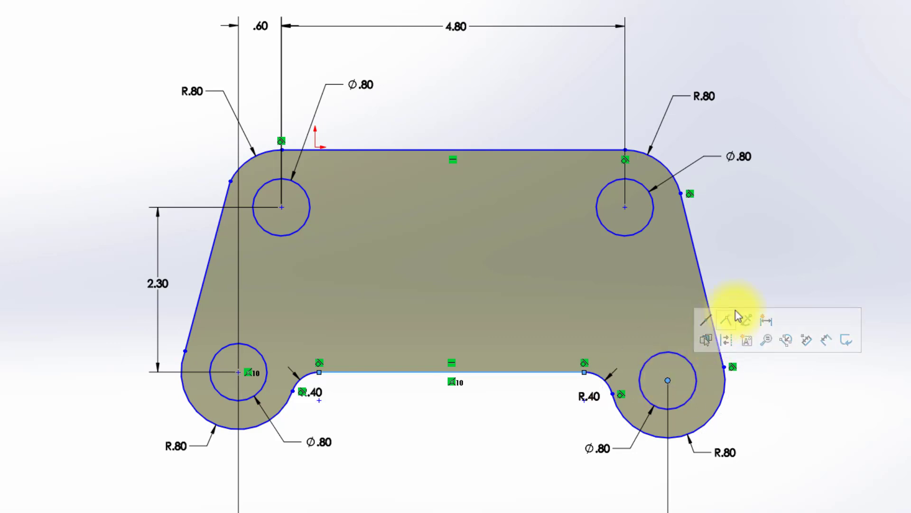
left_click(783, 250)
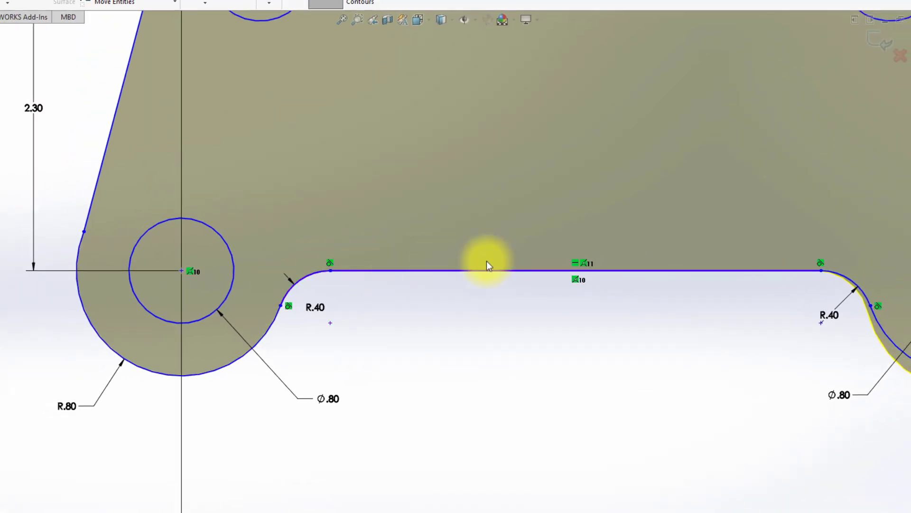
key("f")
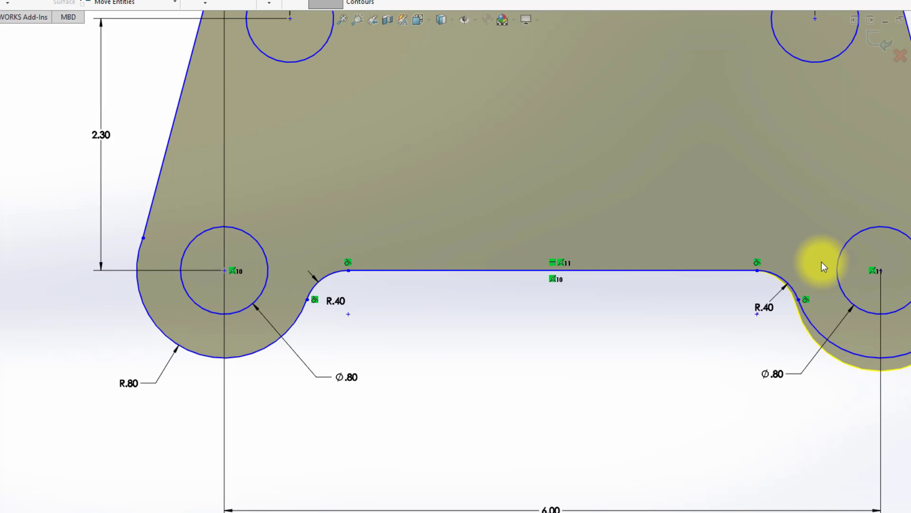
scroll(822, 261, "down", 3)
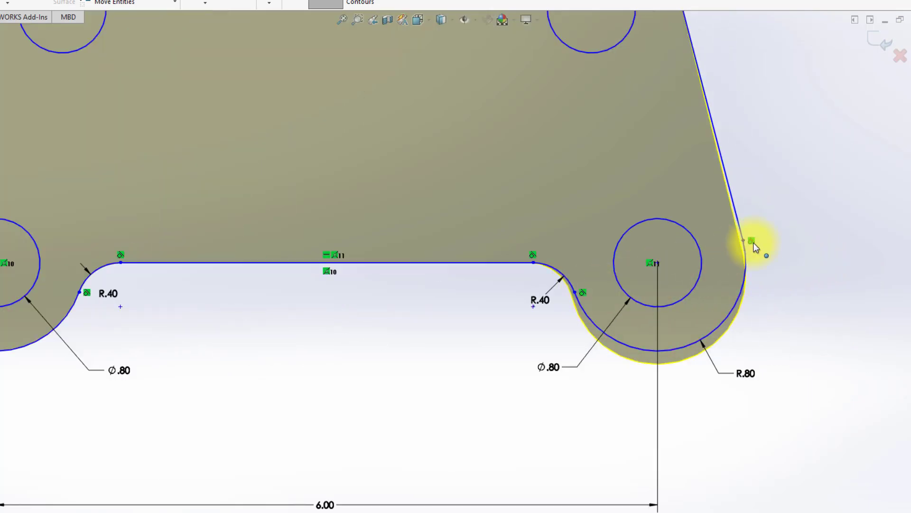
key("f")
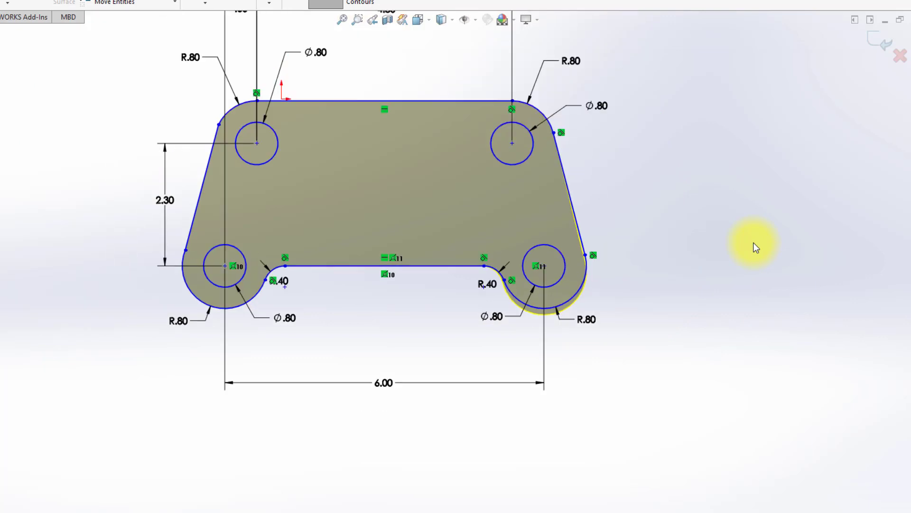
scroll(608, 260, "down", 3)
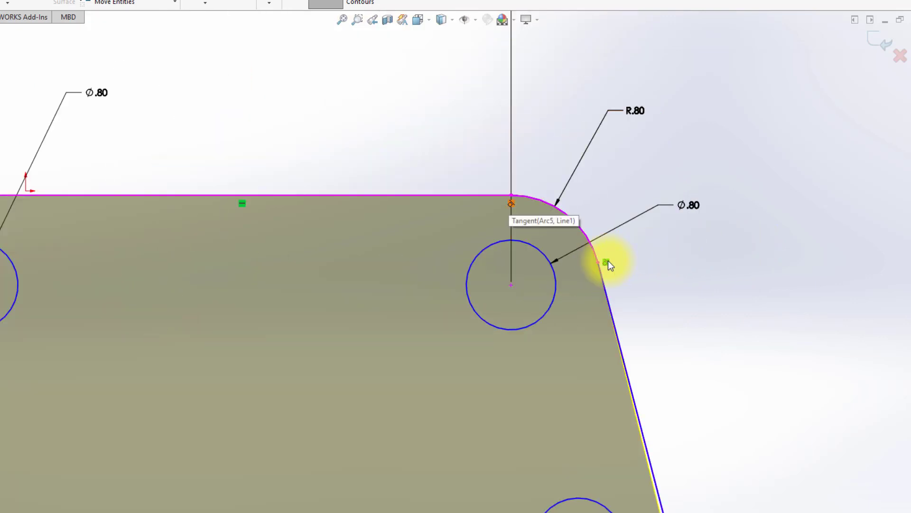
key("f")
scroll(418, 229, "down", 2)
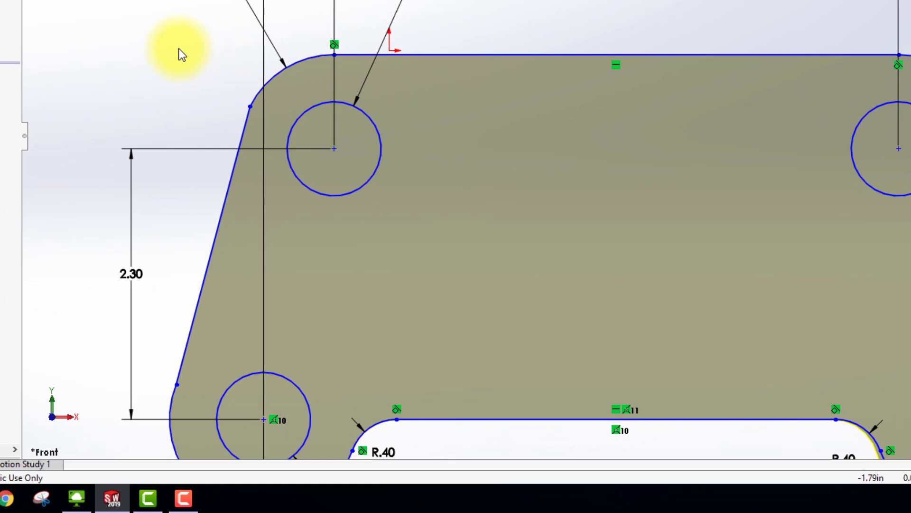
Step: Make the upper-left corner arc tangent to the slanted left edge
left_click(276, 76)
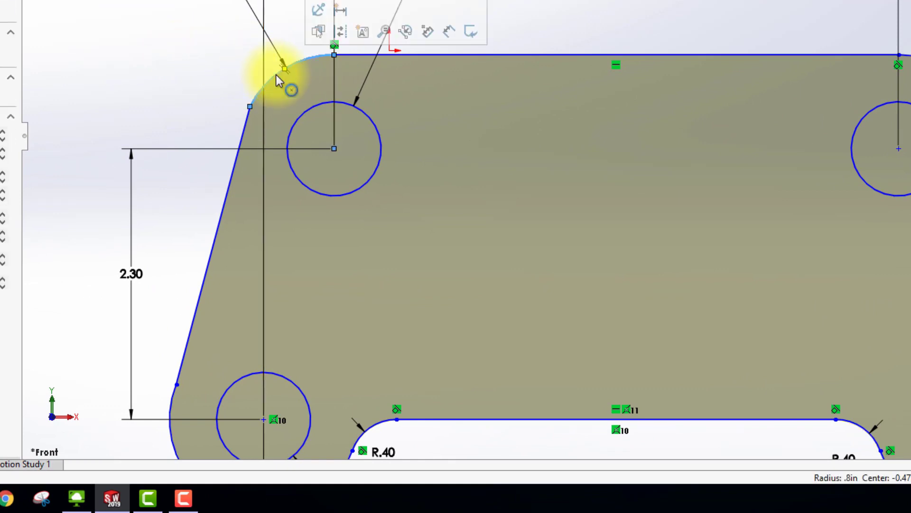
left_click(244, 138, "ctrl")
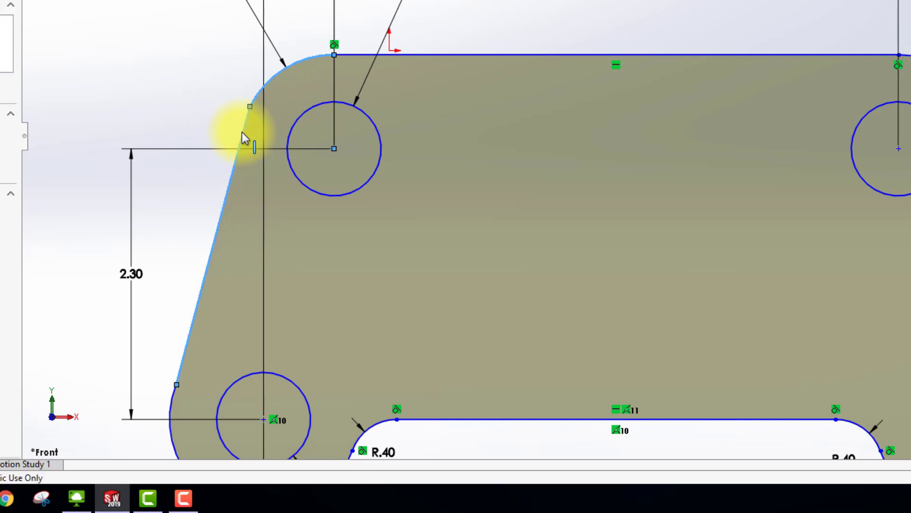
left_click(307, 66)
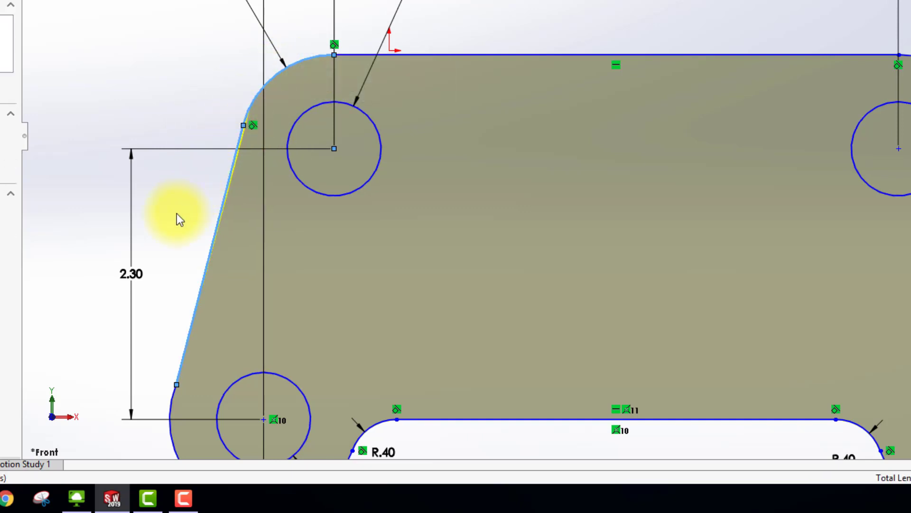
key("f")
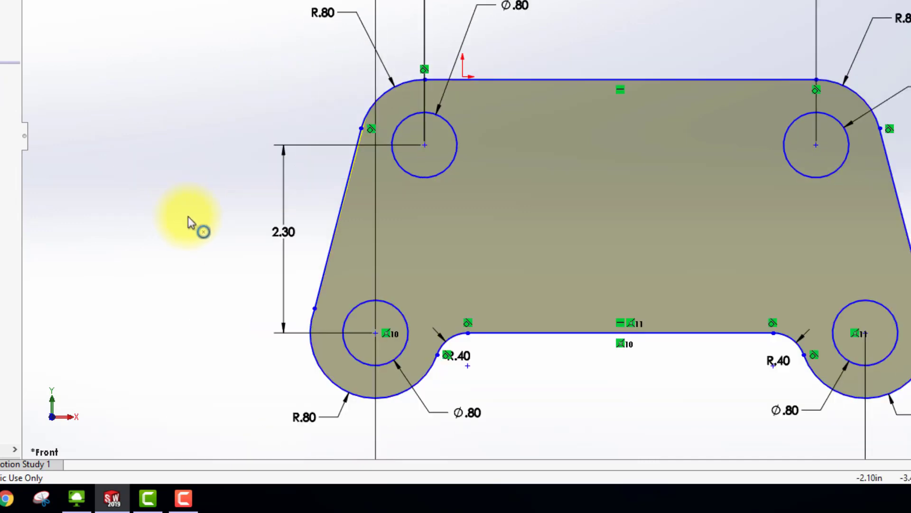
scroll(336, 255, "down", 5)
scroll(383, 267, "down", 2)
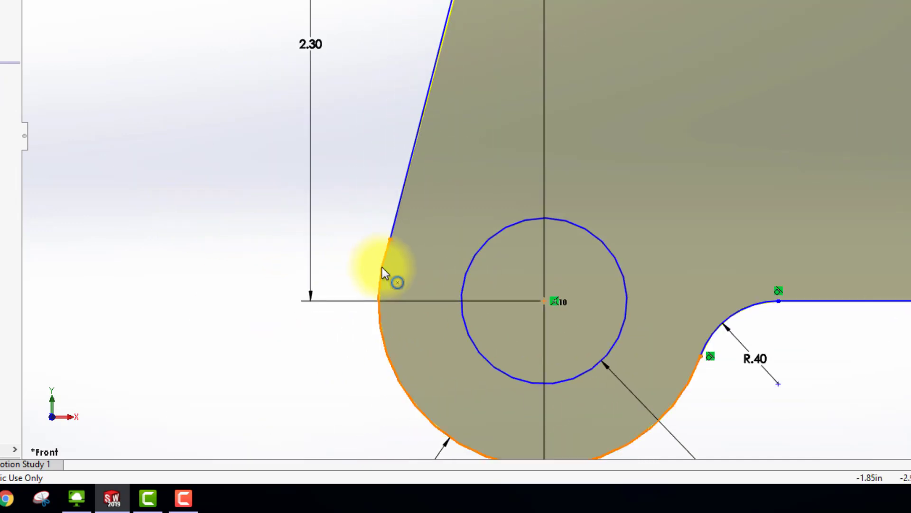
Step: Make the slanted left edge tangent to the lower-left R.80 outer arc
left_click(382, 266)
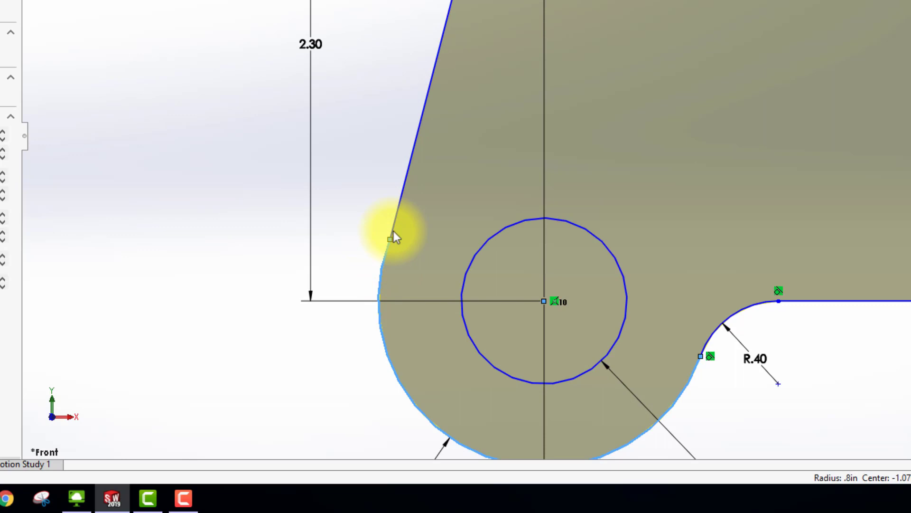
left_click(403, 200, "ctrl")
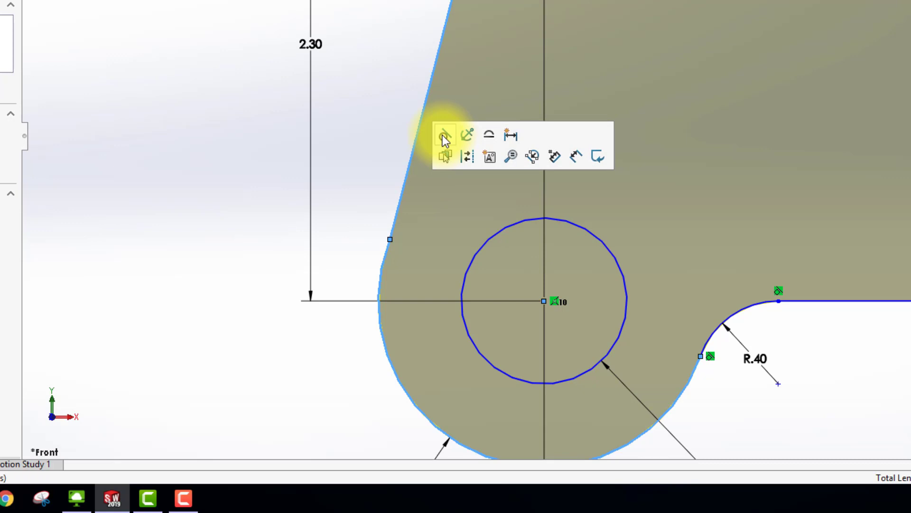
left_click(443, 135)
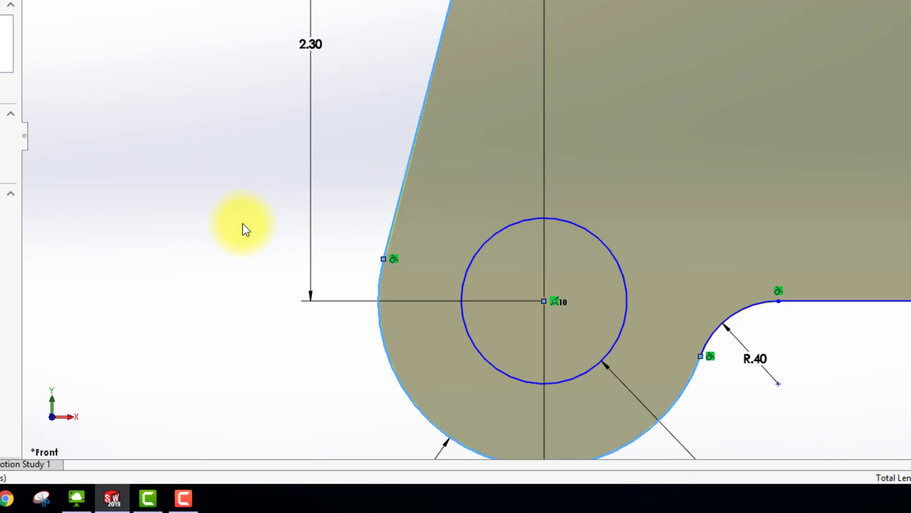
key("Escape")
key("f")
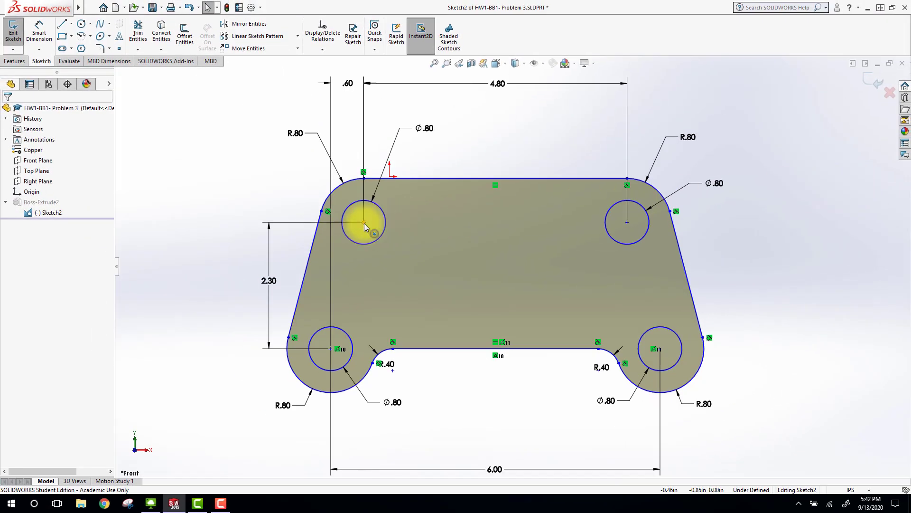
Step: Drag the upper-left hole centre to shift the sketch, confirming it is still Under Defined
mouse_move(363, 223)
left_mouse_down()
mouse_move(378, 250)
mouse_move(363, 289)
mouse_move(301, 264)
mouse_move(373, 213)
mouse_move(390, 283)
mouse_move(313, 285)
mouse_move(371, 216)
mouse_move(423, 259)
mouse_move(342, 285)
mouse_move(332, 251)
mouse_move(416, 249)
mouse_move(403, 249)
mouse_move(412, 240)
left_mouse_up()
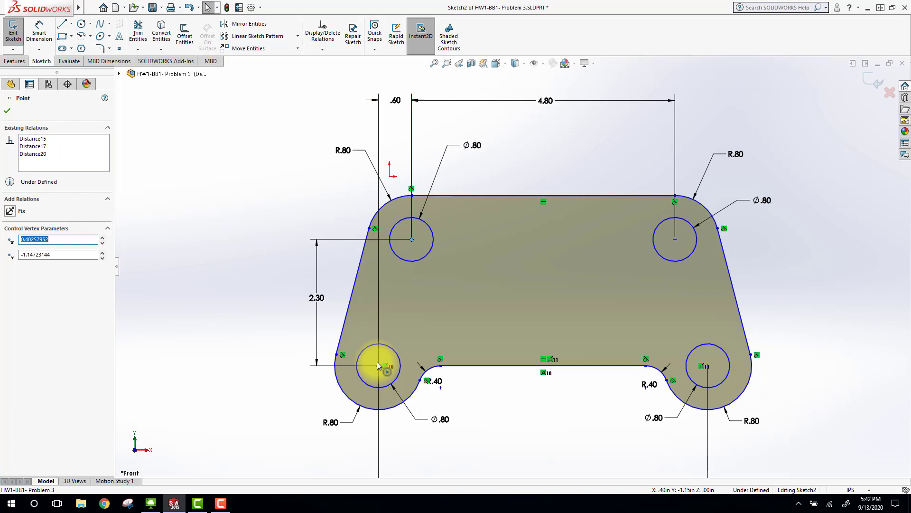
Step: Make the lower-left hole centre coincident with the origin, making Sketch2 Fully Defined
left_click(285, 396)
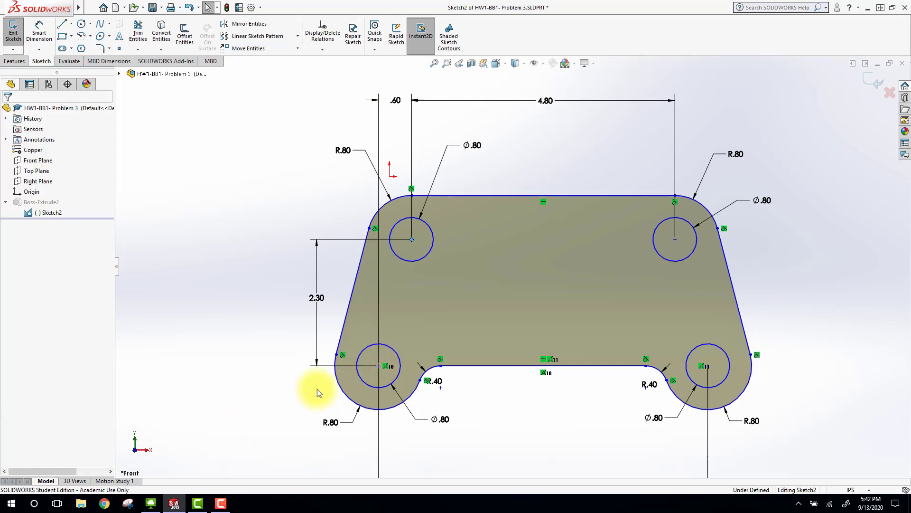
left_click(378, 367)
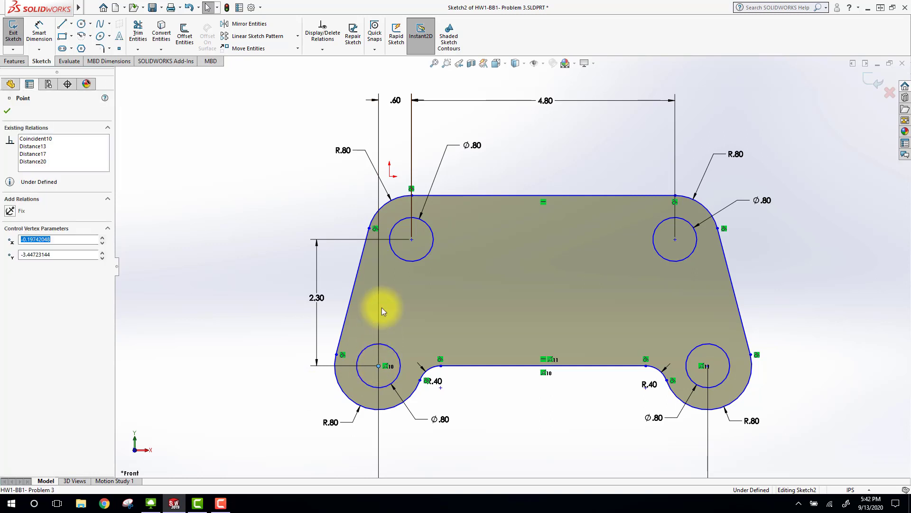
left_click(390, 177, "ctrl")
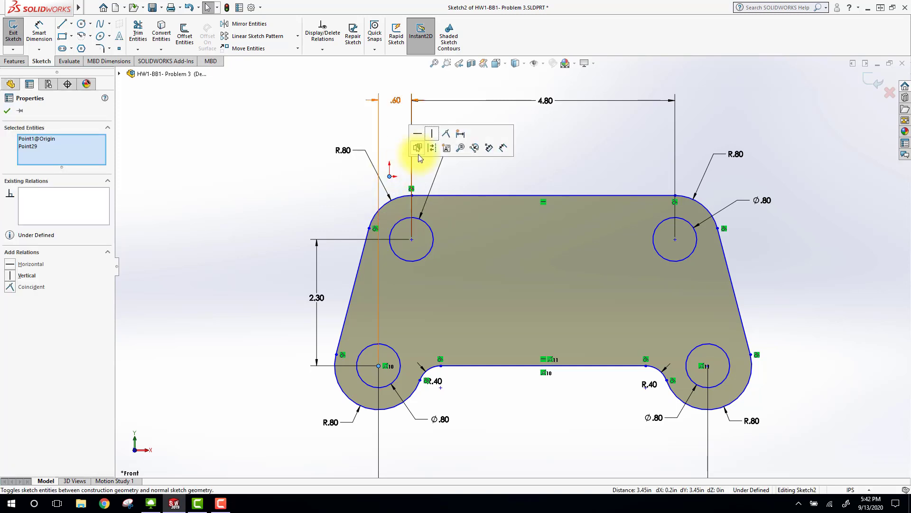
left_click(447, 135)
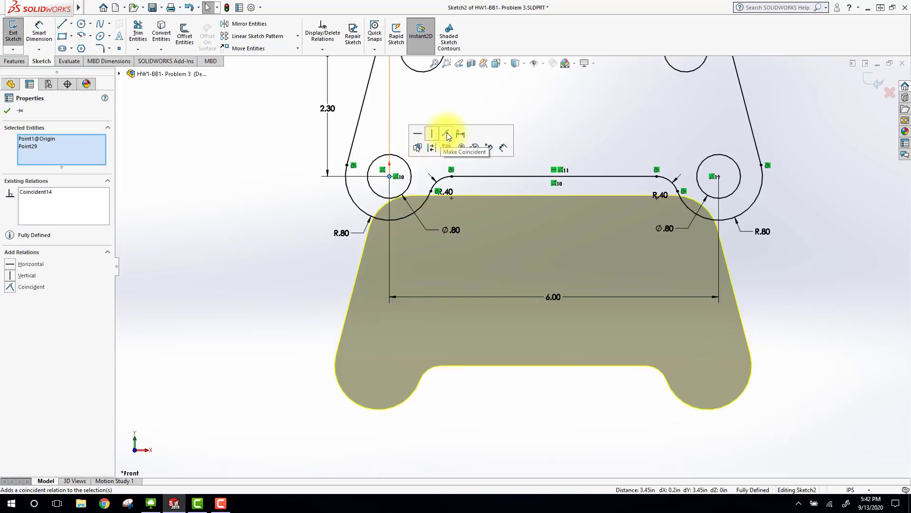
key("Escape")
key("f")
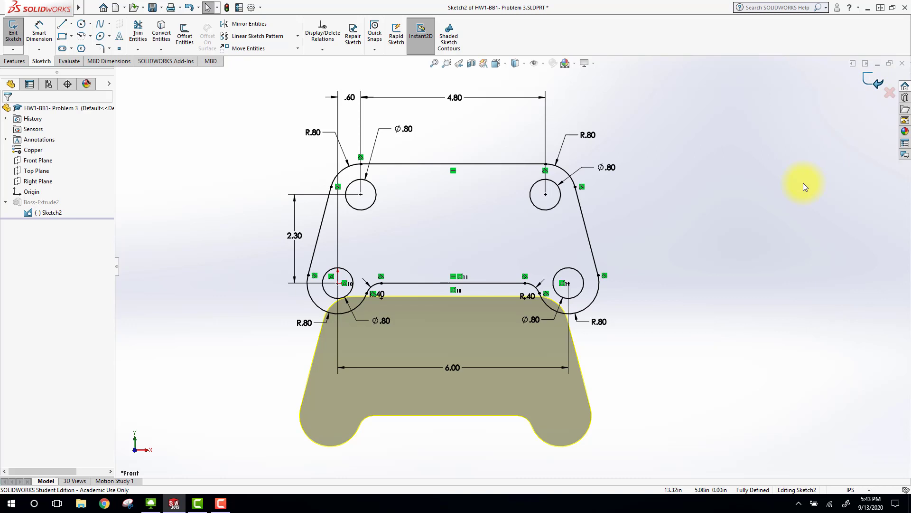
Step: Exit Sketch2 with Ctrl+B to rebuild Boss-Extrude2 and zoom in on the solid
key("ctrl+b")
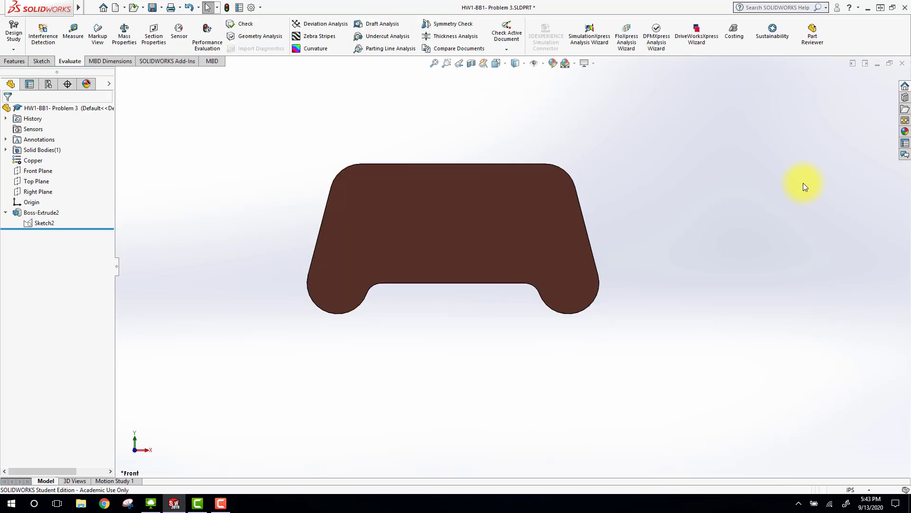
scroll(489, 200, "down", 3)
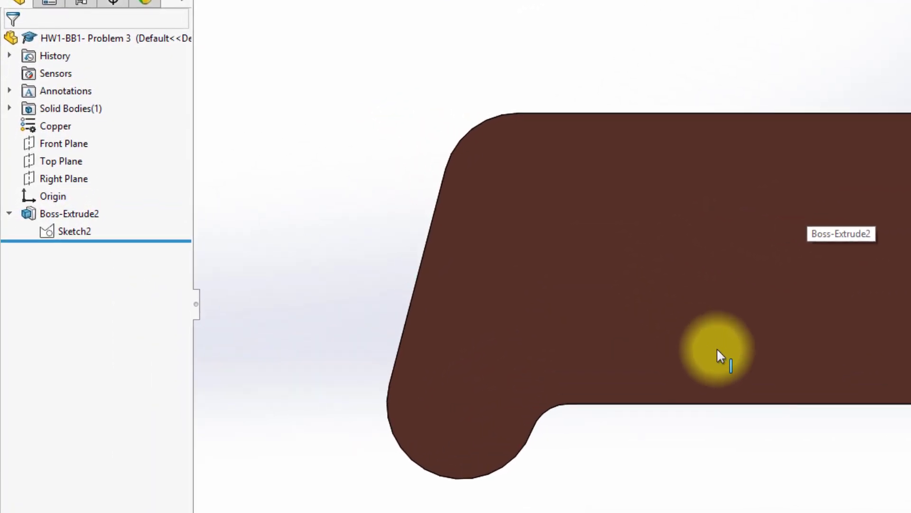
Step: Delete the Boss-Extrude2 feature while keeping Sketch2
right_click(66, 218)
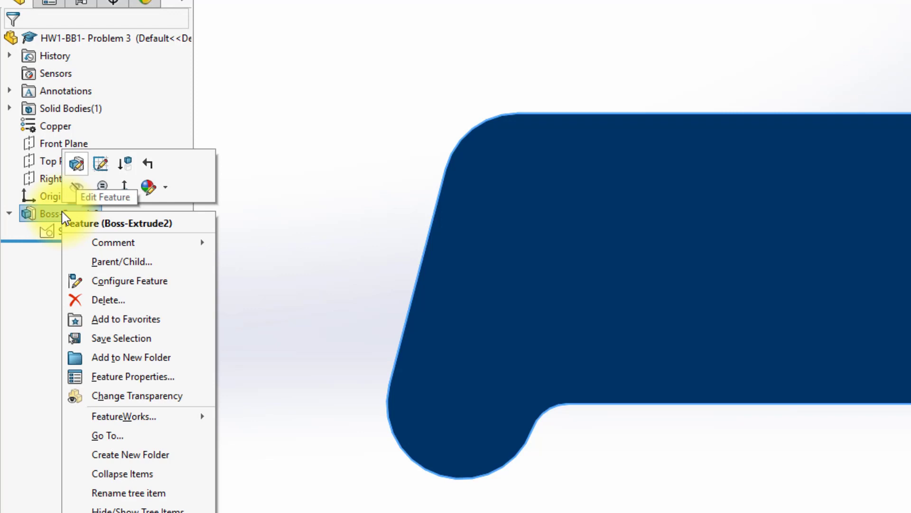
left_click(112, 301)
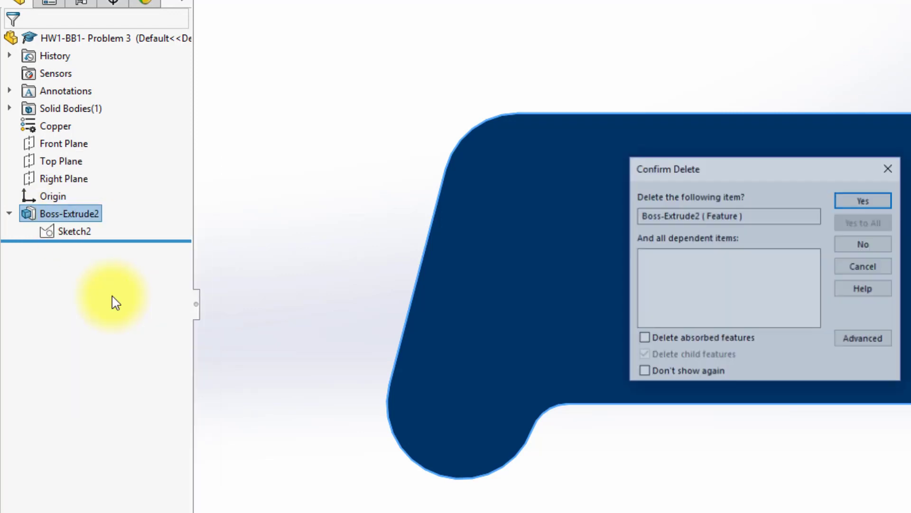
left_click(865, 200)
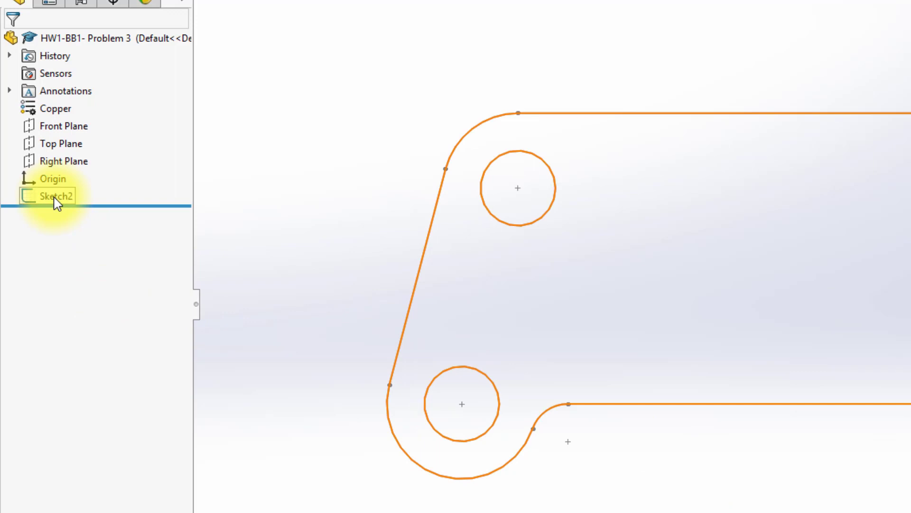
Step: Reopen Sketch2 for editing with its dimensions and relations visible
left_click(56, 196)
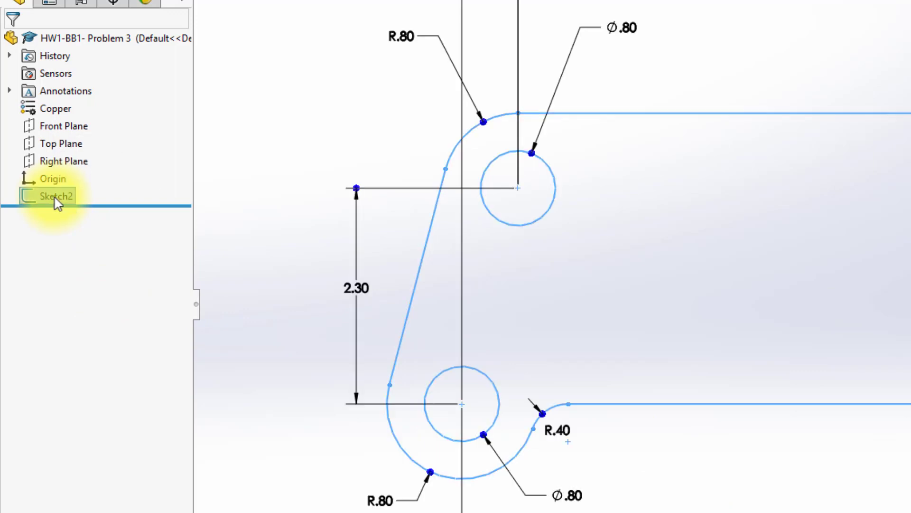
left_click(60, 144)
left_click(227, 154)
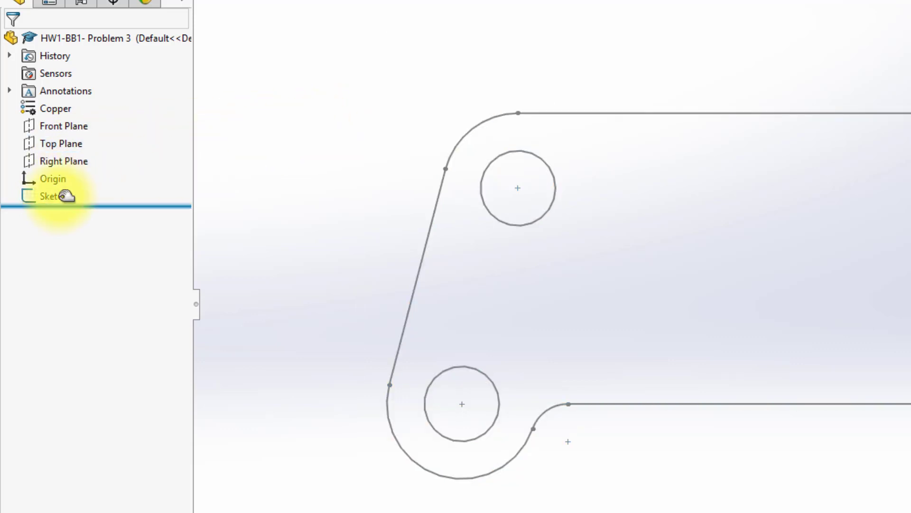
left_click(58, 196)
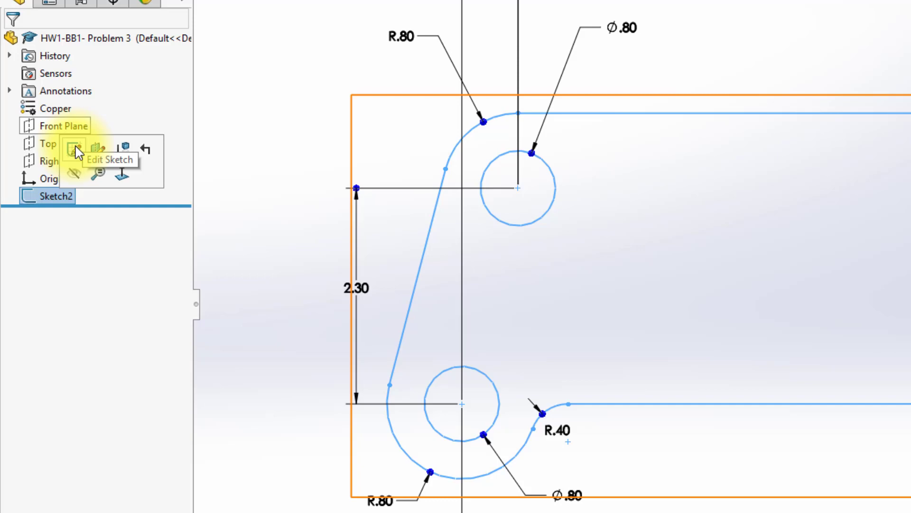
left_click(74, 149)
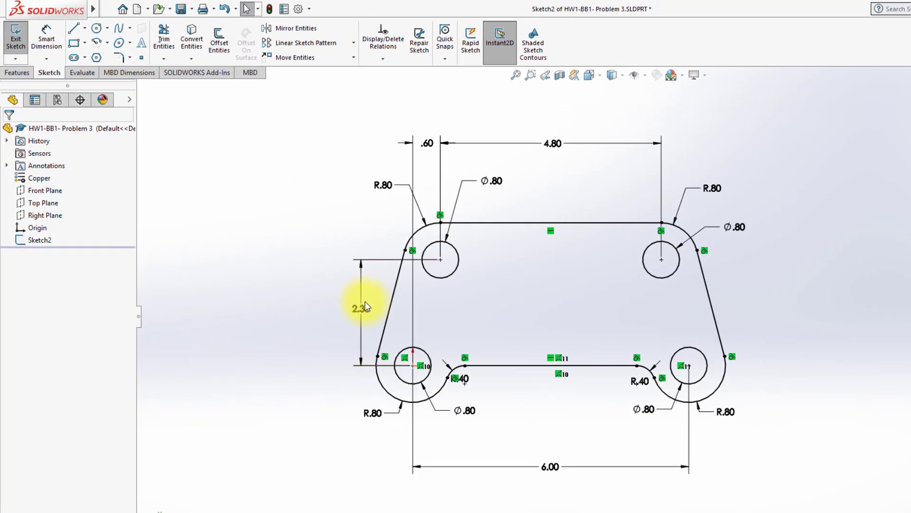
Step: Start an Extruded Boss/Base from Sketch2, previewing a Blind 0.10in plate
left_click(16, 72)
left_click(21, 40)
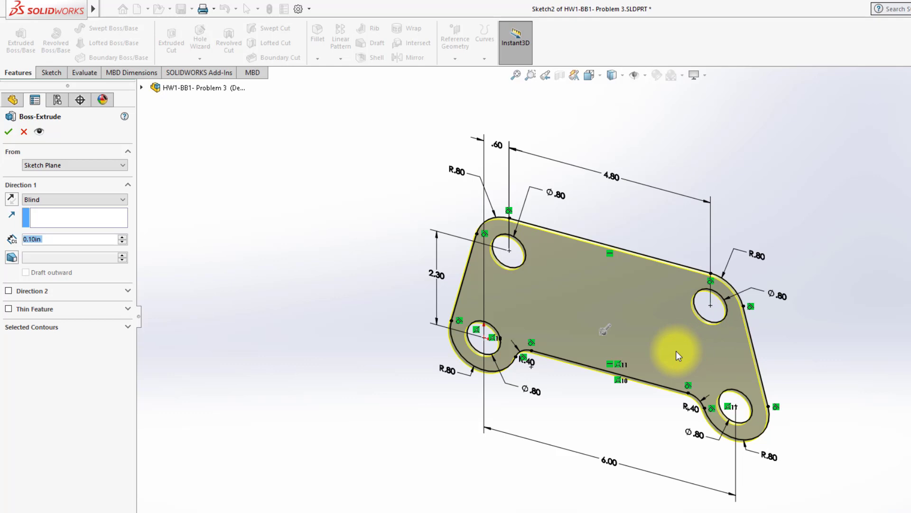
Step: Extrude the bracket sketch to a 0.90in Blind depth and accept it as Boss-Extrude1
left_click_drag(600, 331, 587, 351)
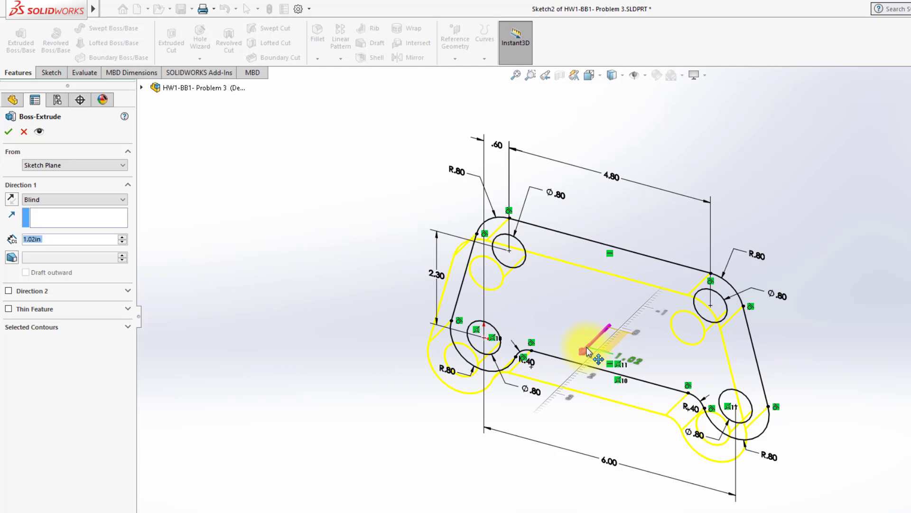
left_click_drag(587, 351, 590, 336)
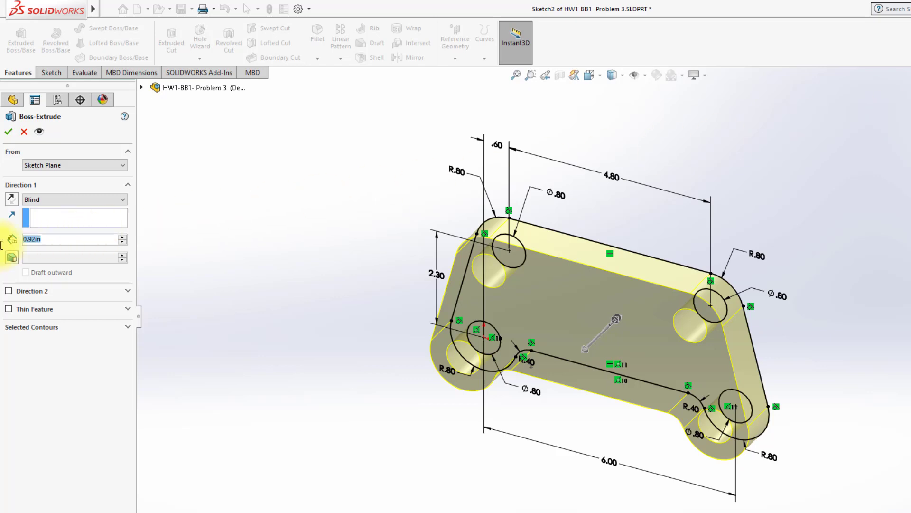
type("0.9")
key("Return")
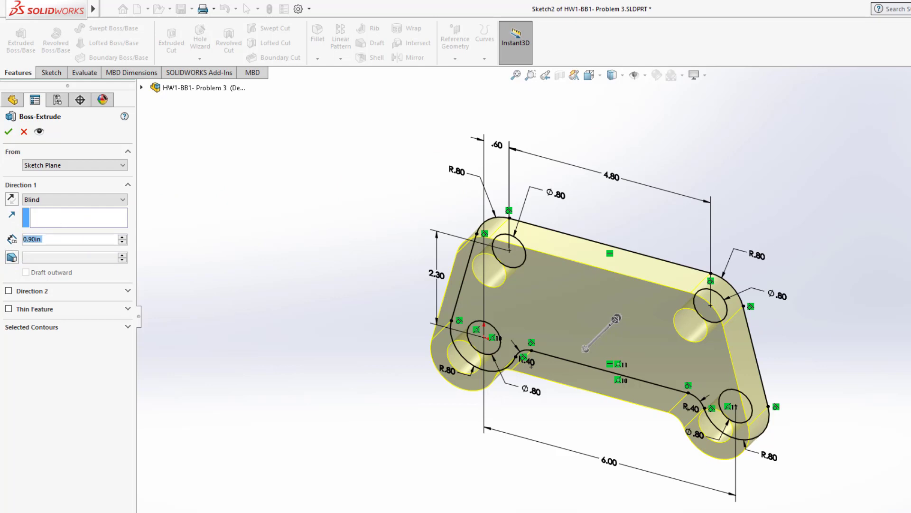
key("Return")
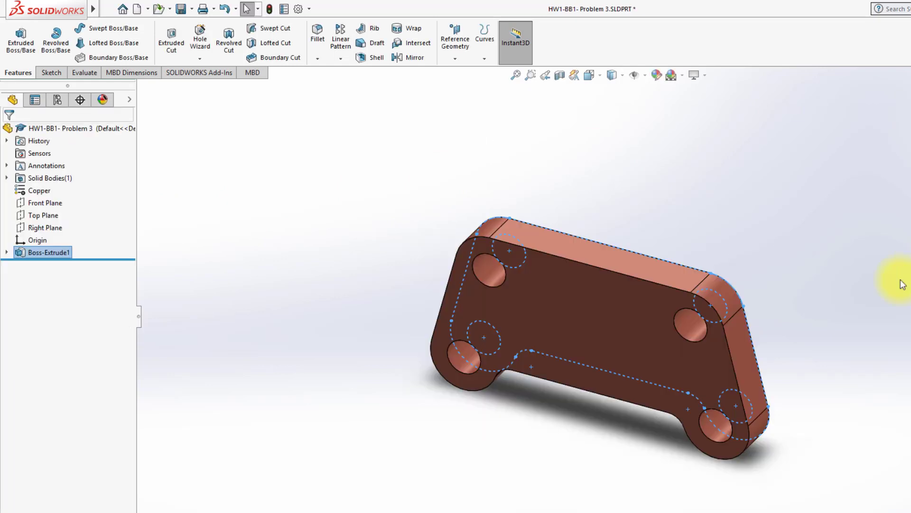
left_click(648, 415)
middle_click_drag(648, 414, 571, 391)
scroll(581, 363, "down", 3)
scroll(621, 251, "down", 4)
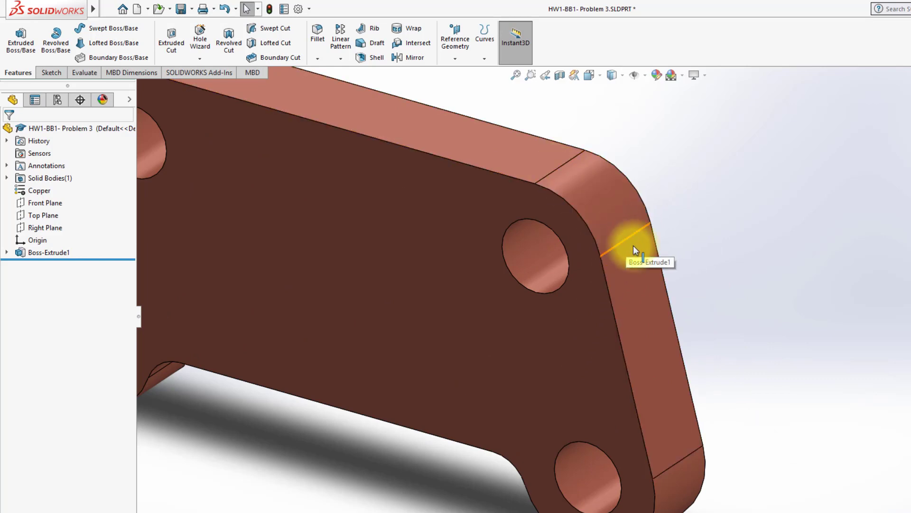
scroll(633, 245, "up", 5)
middle_click_drag(633, 245, 447, 299)
scroll(447, 300, "down", 3)
scroll(447, 300, "up", 3)
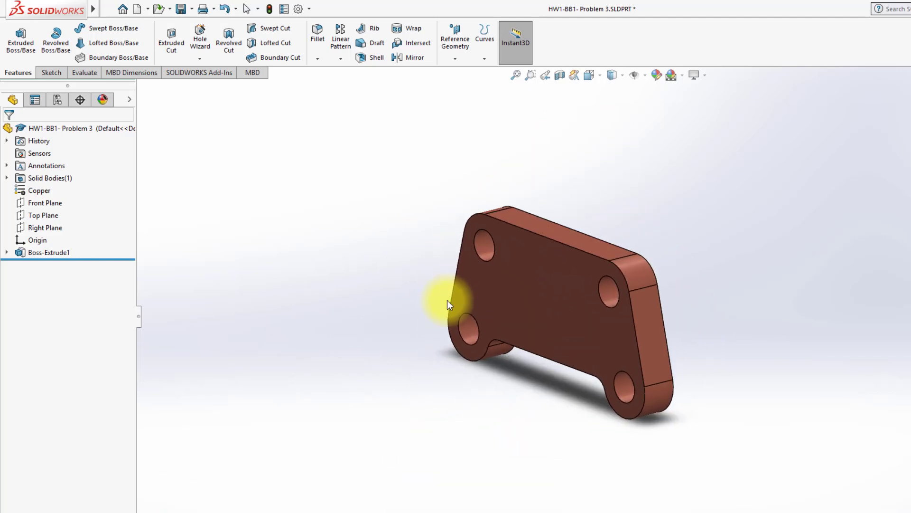
Step: Set the Part/Assembly tangent edge display to Removed in System Options > Display
left_click(309, 9)
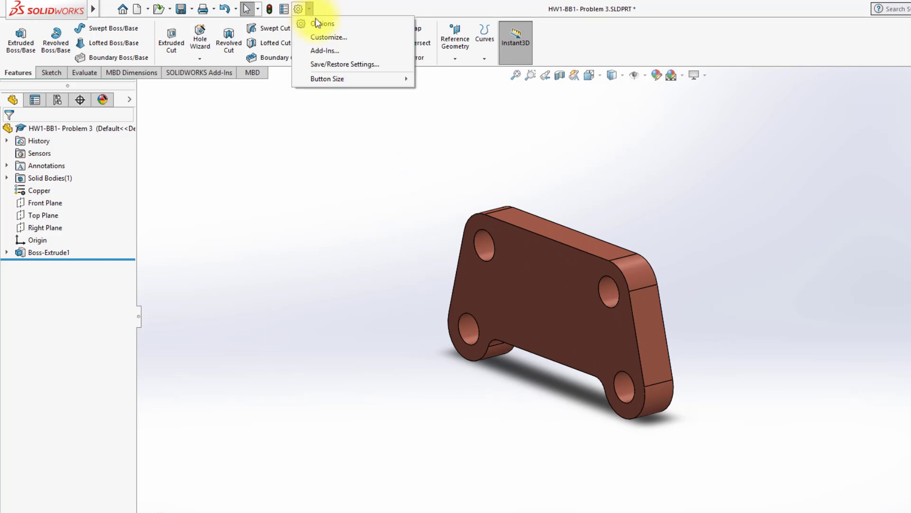
left_click(319, 23)
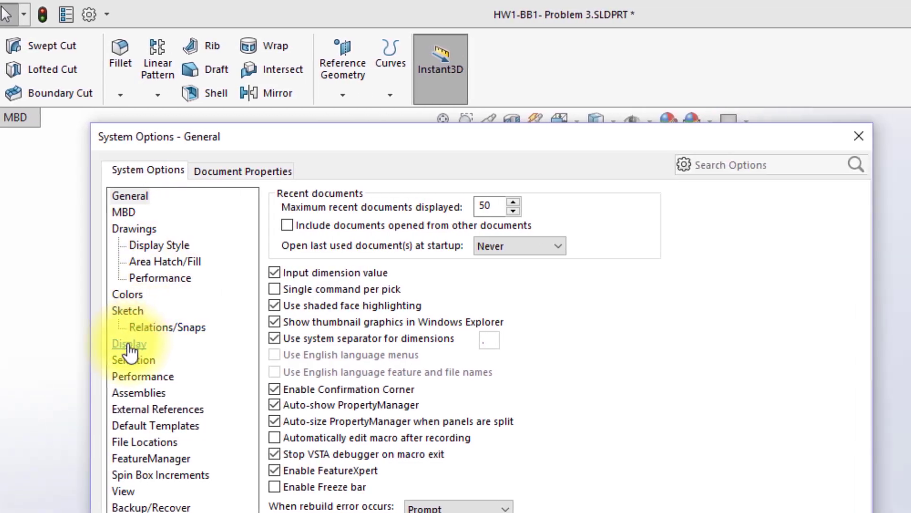
left_click(522, 343)
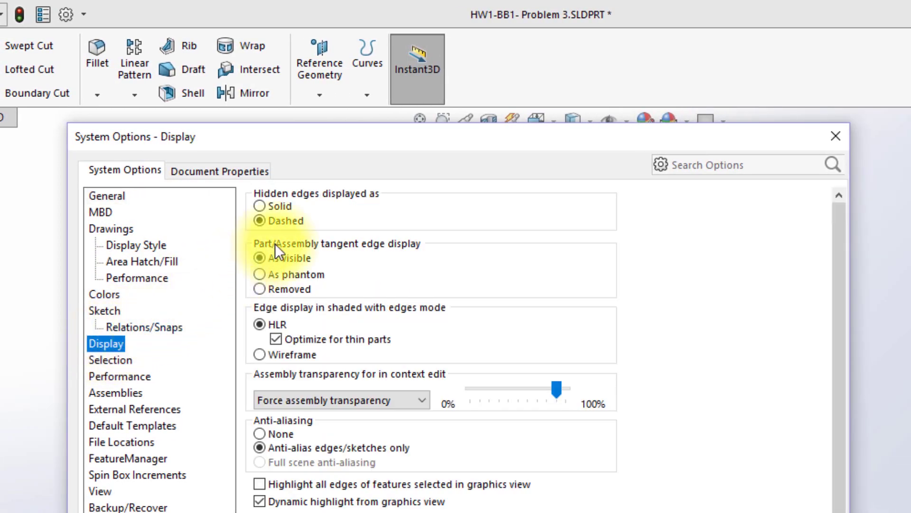
left_click(257, 288)
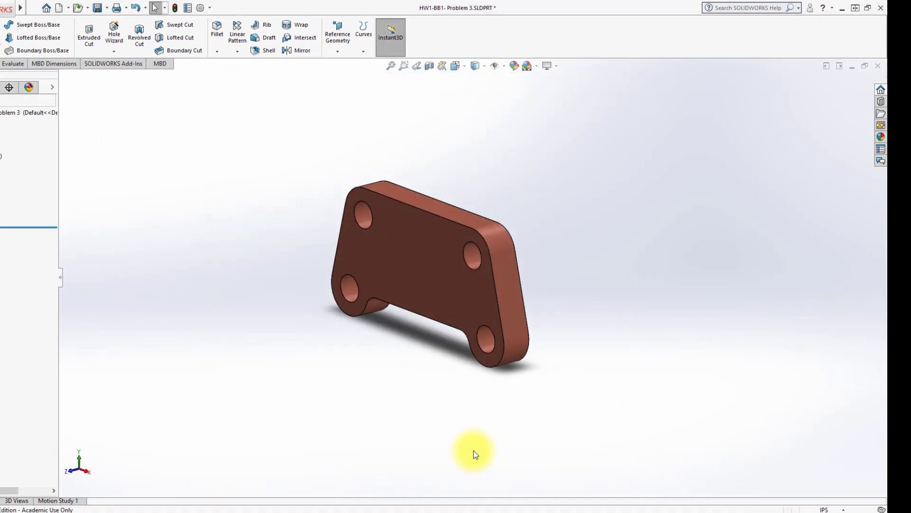
middle_click_drag(476, 454, 494, 332)
key("Escape")
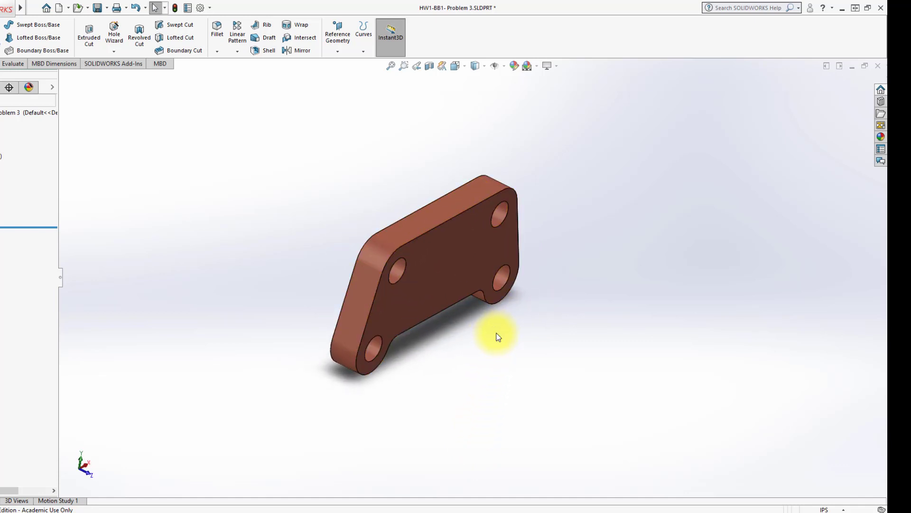
middle_click_drag(498, 337, 468, 266)
scroll(468, 265, "down", 3)
scroll(468, 266, "up", 2)
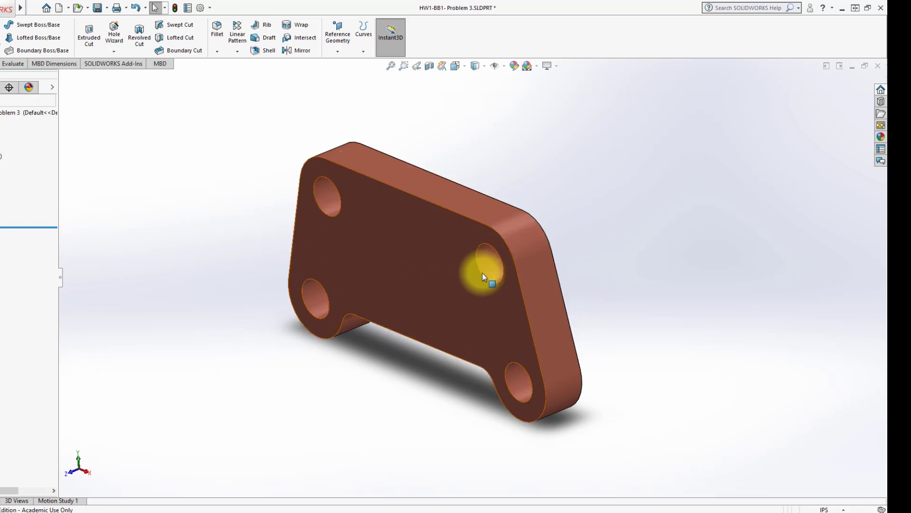
middle_click_drag(482, 272, 547, 303)
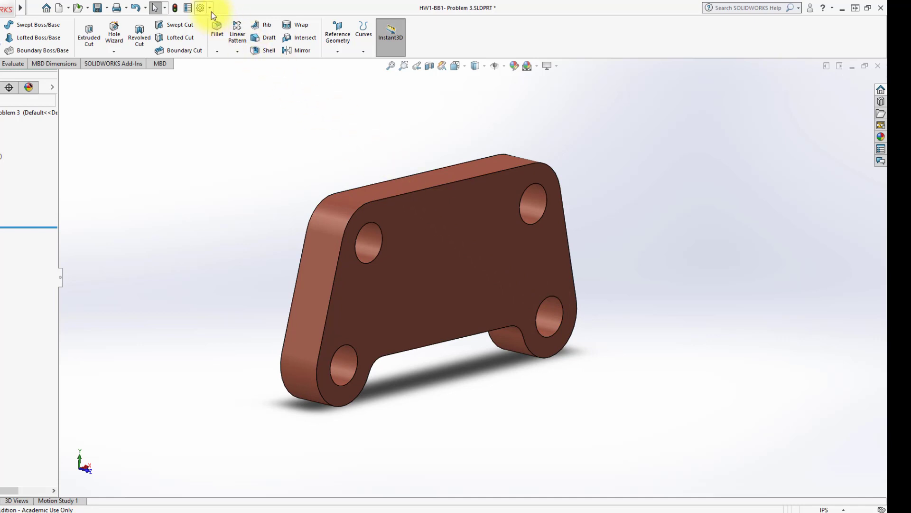
Step: Set the tangent edge display back to As visible in System Options > Display and apply
left_click(209, 9)
left_click(213, 20)
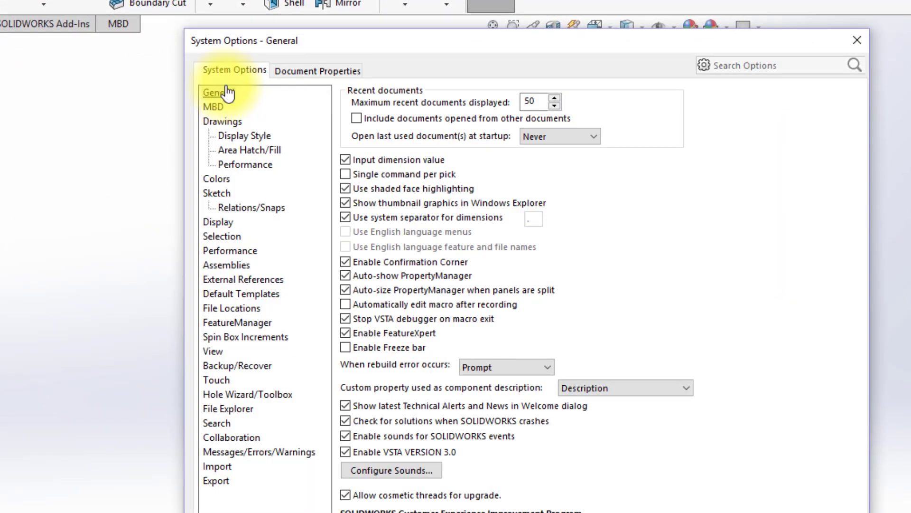
left_click(218, 222)
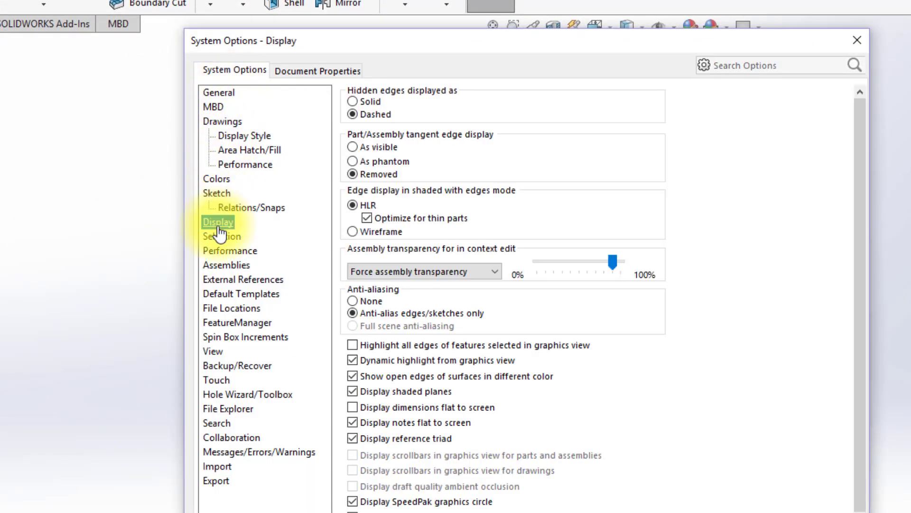
left_click(352, 147)
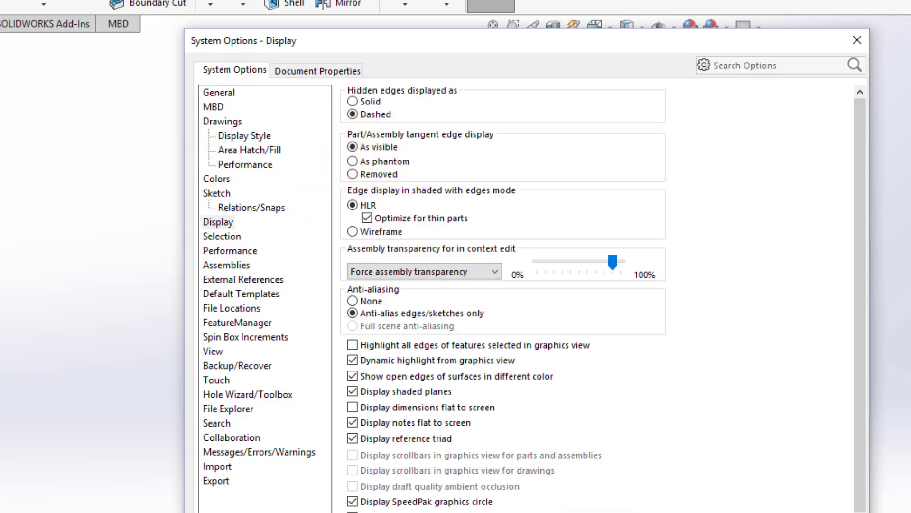
key("Return")
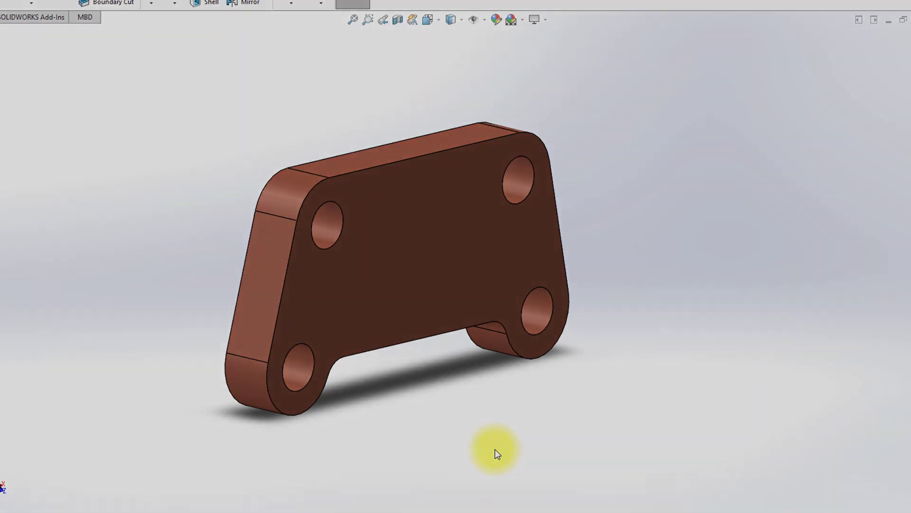
middle_click_drag(495, 449, 494, 448)
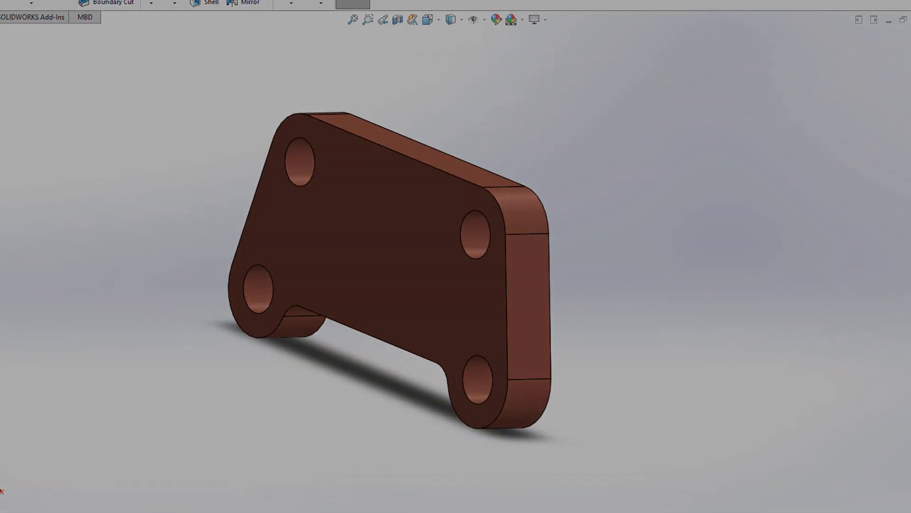